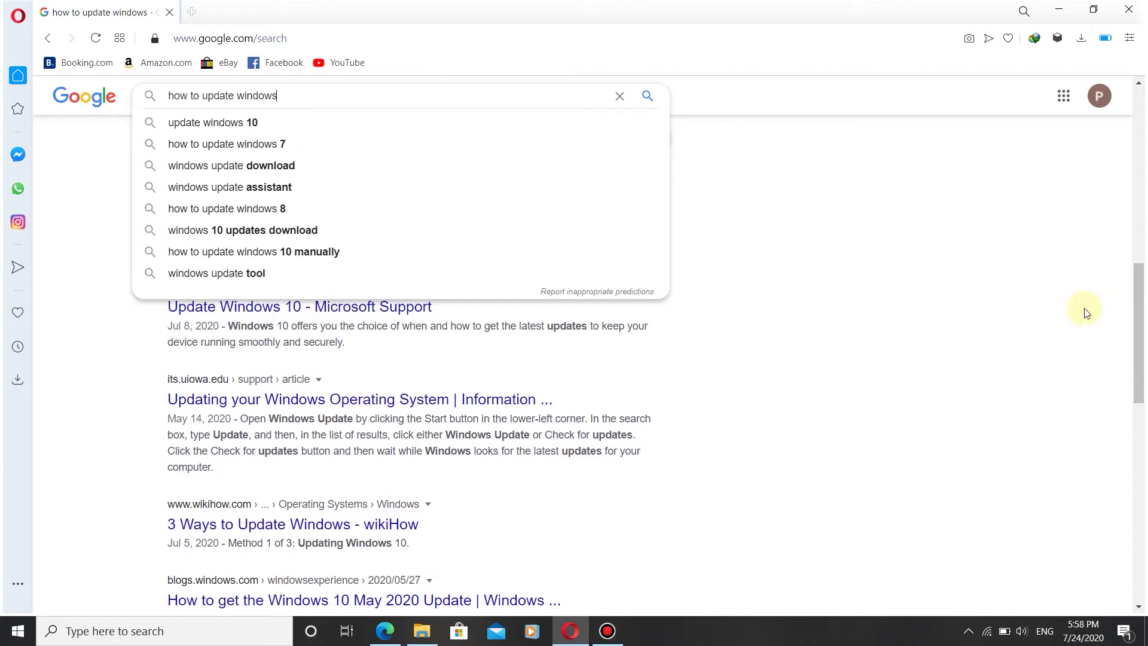
Review the meta descriptions of the first and the uiowa Google search results
click(838, 249)
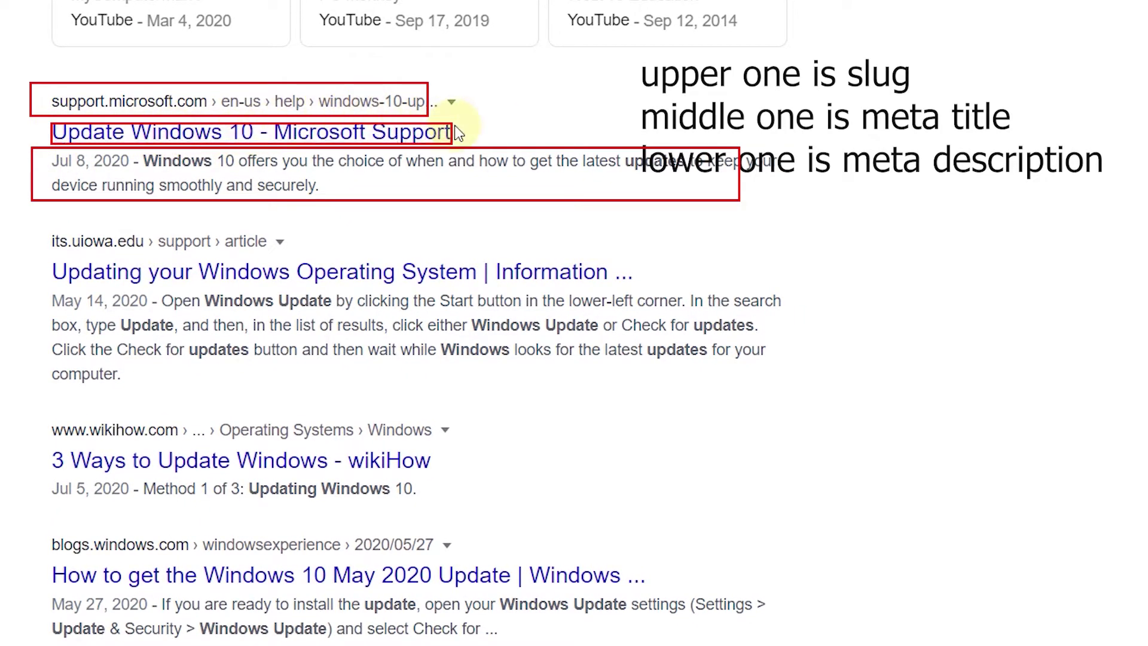
drag(141, 162, 303, 201)
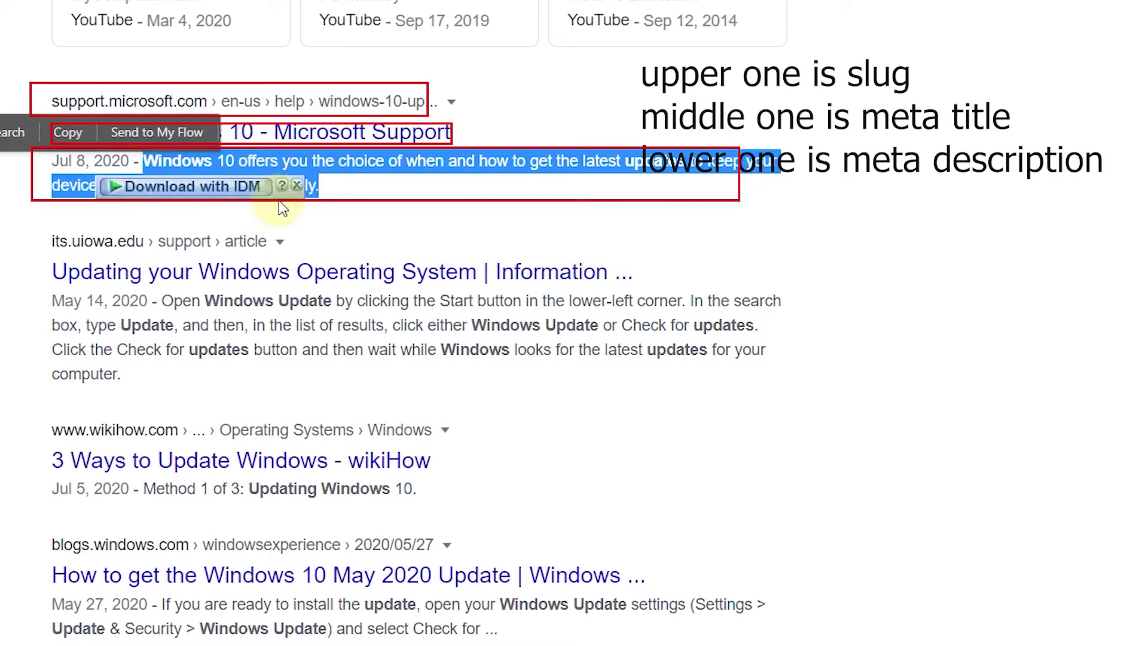
click(403, 201)
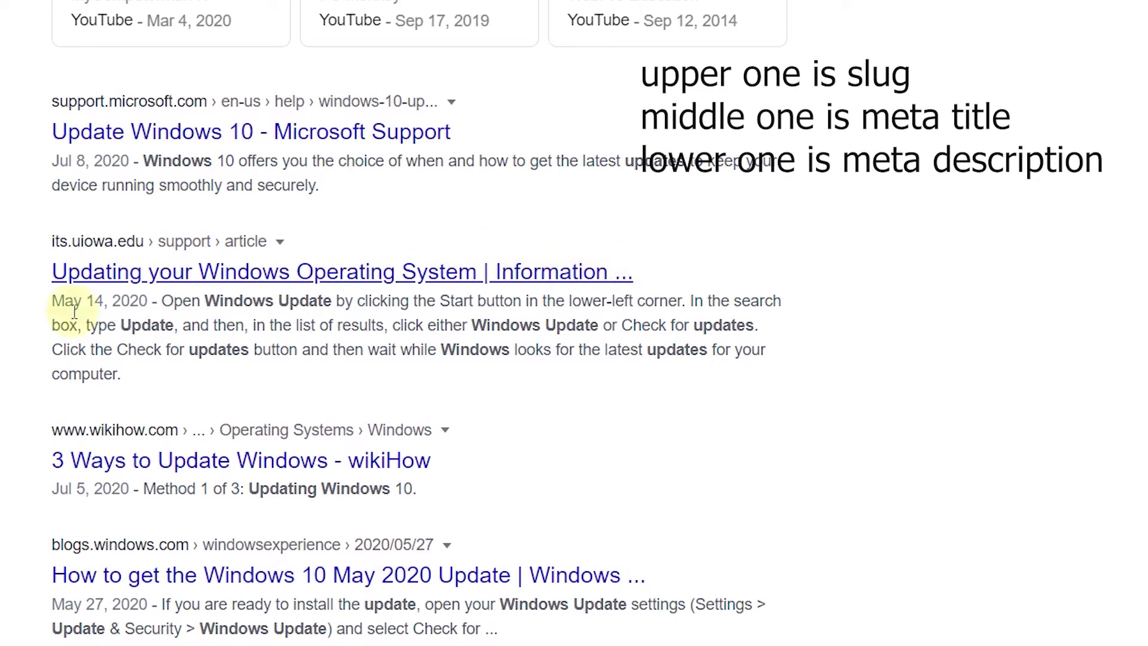
drag(162, 302, 168, 371)
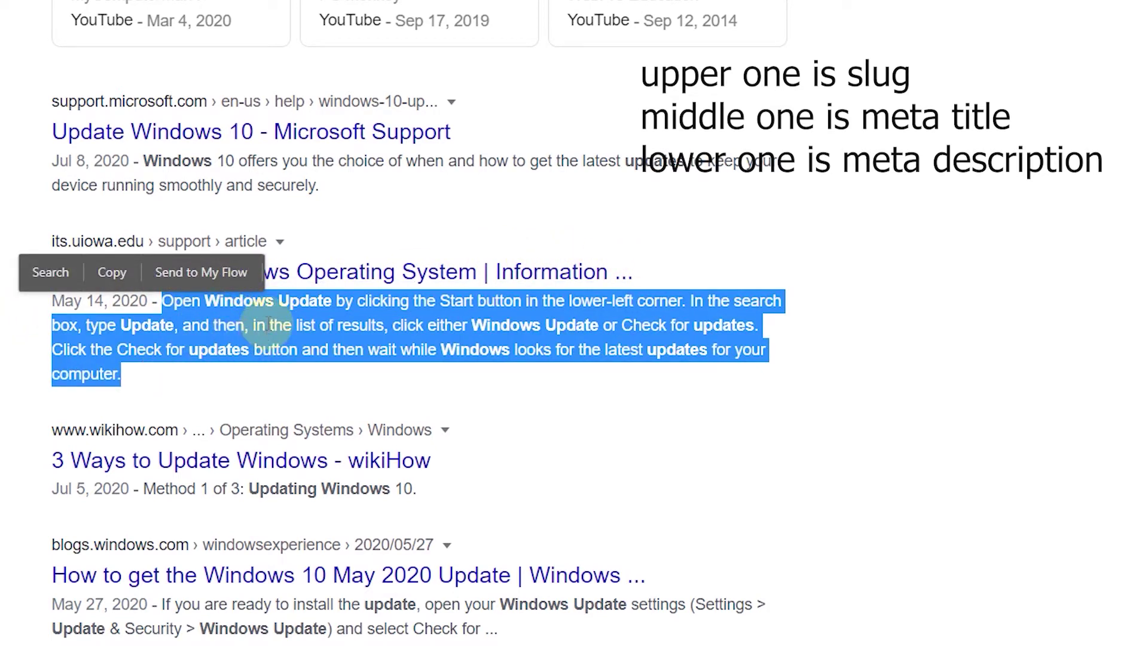
click(943, 303)
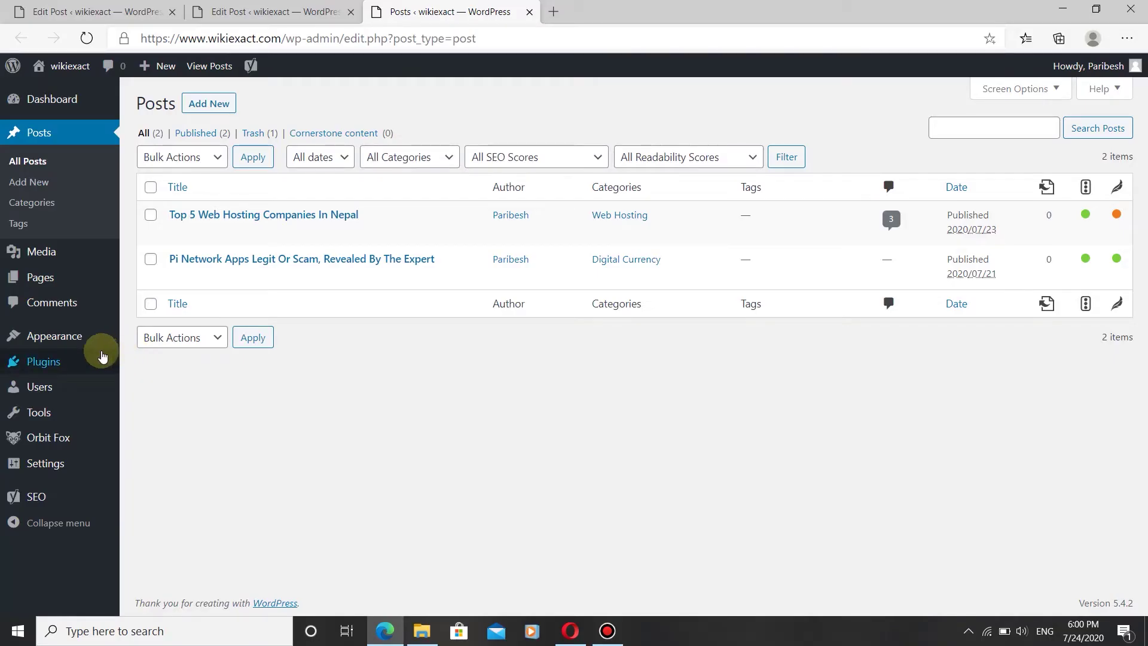
Search the Add New plugins directory for 'yoast' and confirm Yoast SEO is already active
mouse_move(85, 357)
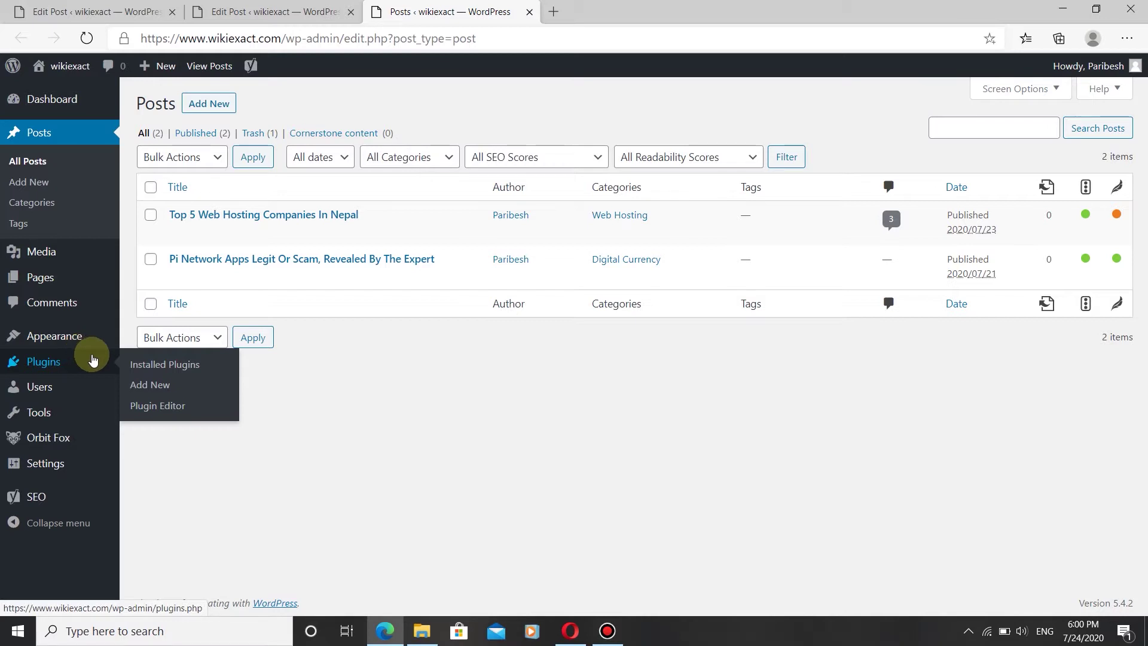
click(145, 392)
click(979, 142)
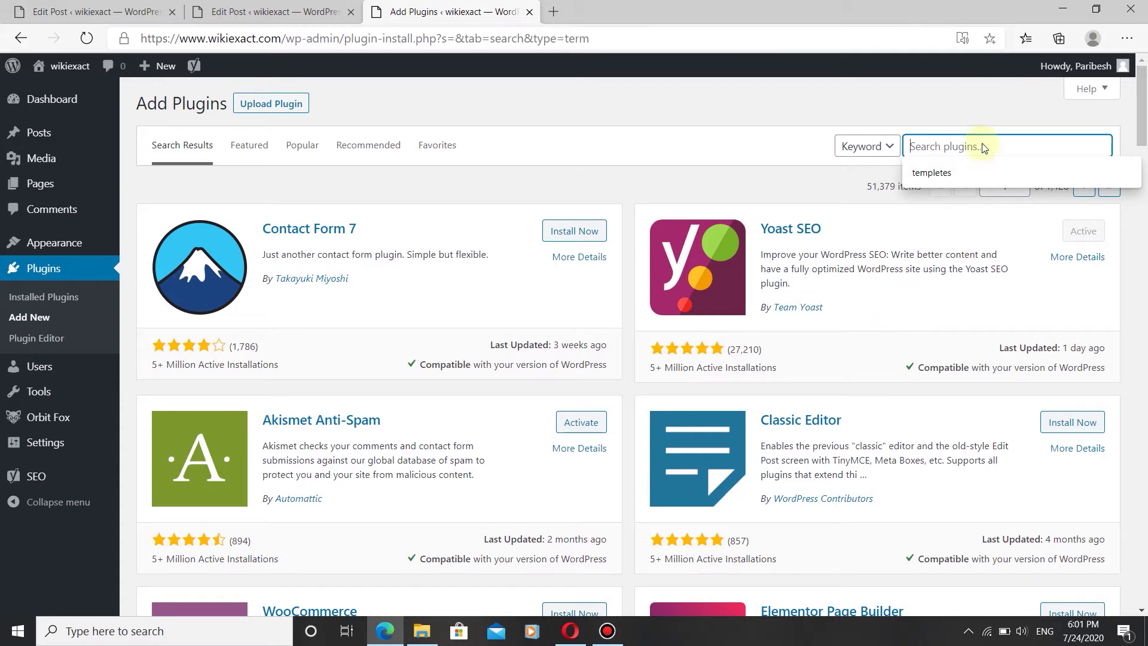
text(y)
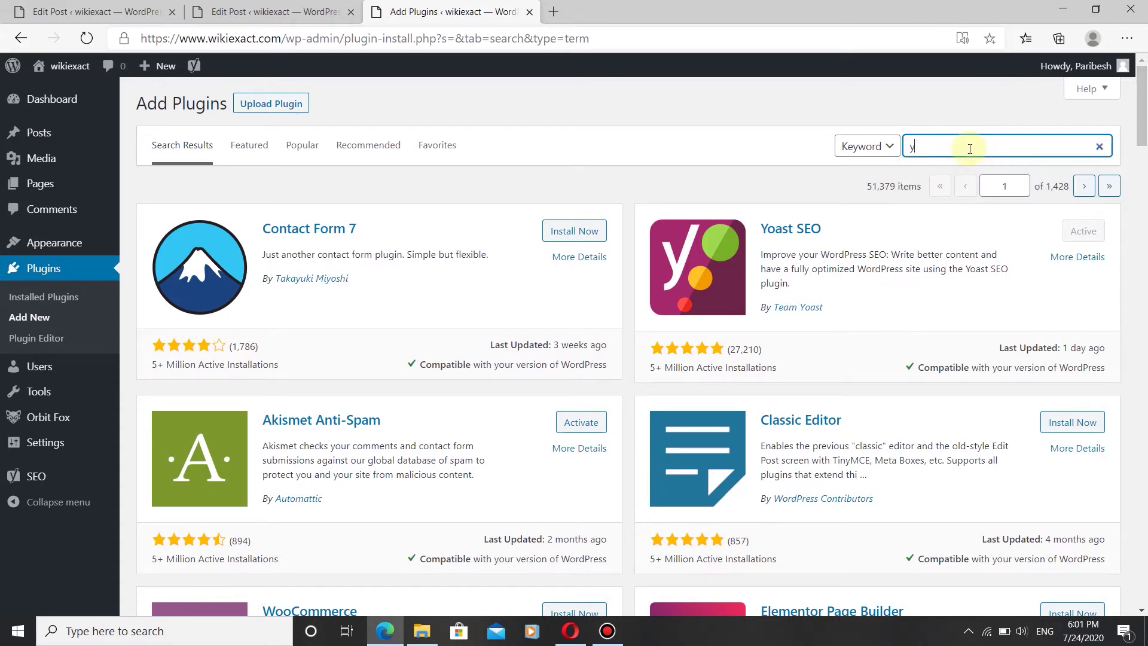
text(oa)
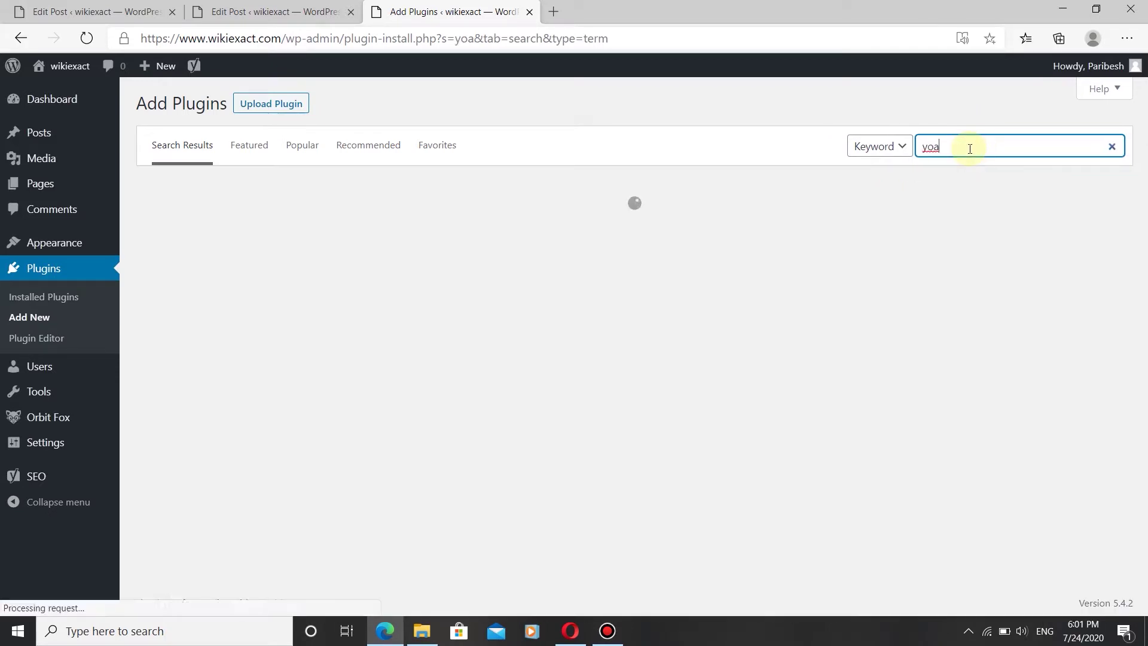
text(st seo)
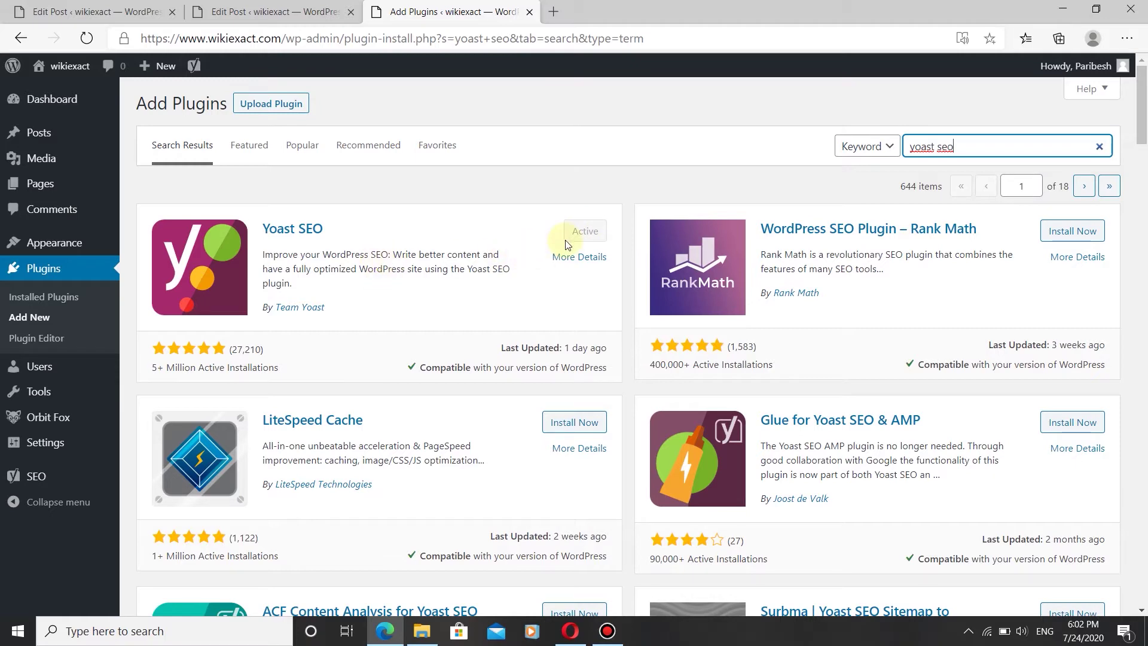
click(96, 11)
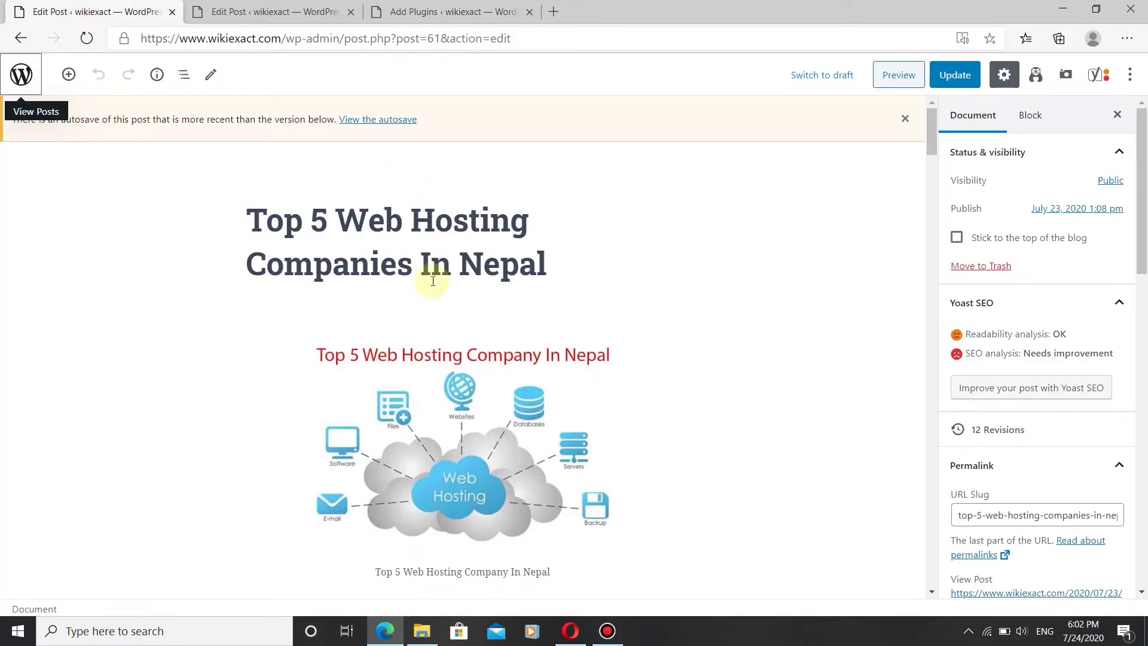
Edit 'Top 5 Web Hosting Companies In Nepal' from All Posts and scroll to its Yoast SEO box
drag(931, 140, 945, 524)
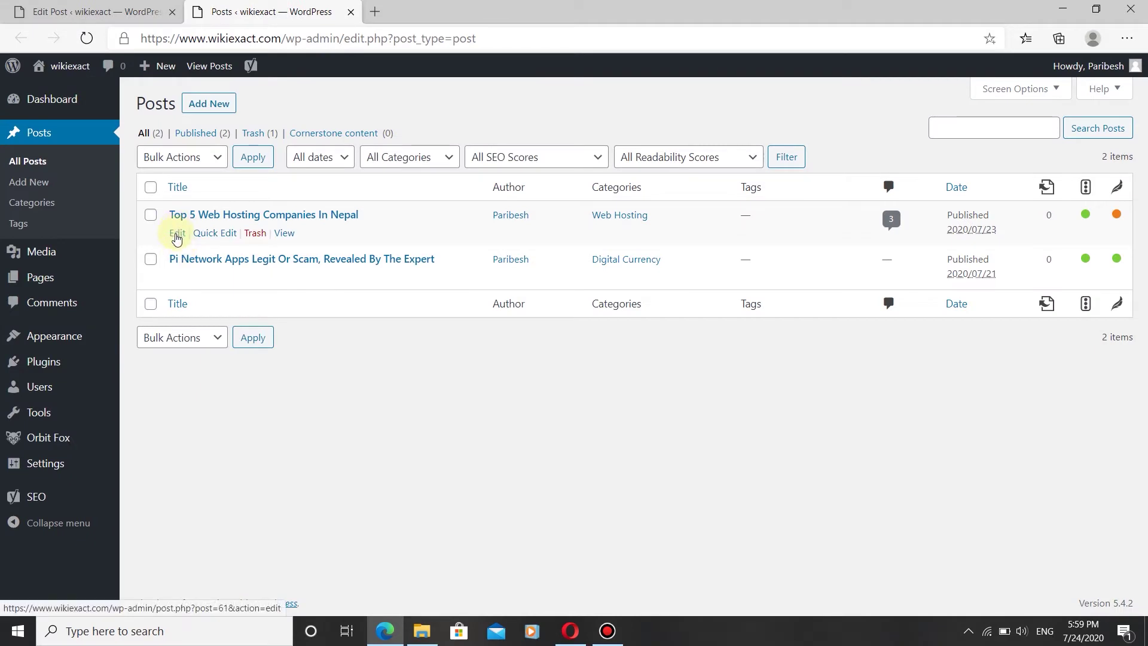
click(176, 233)
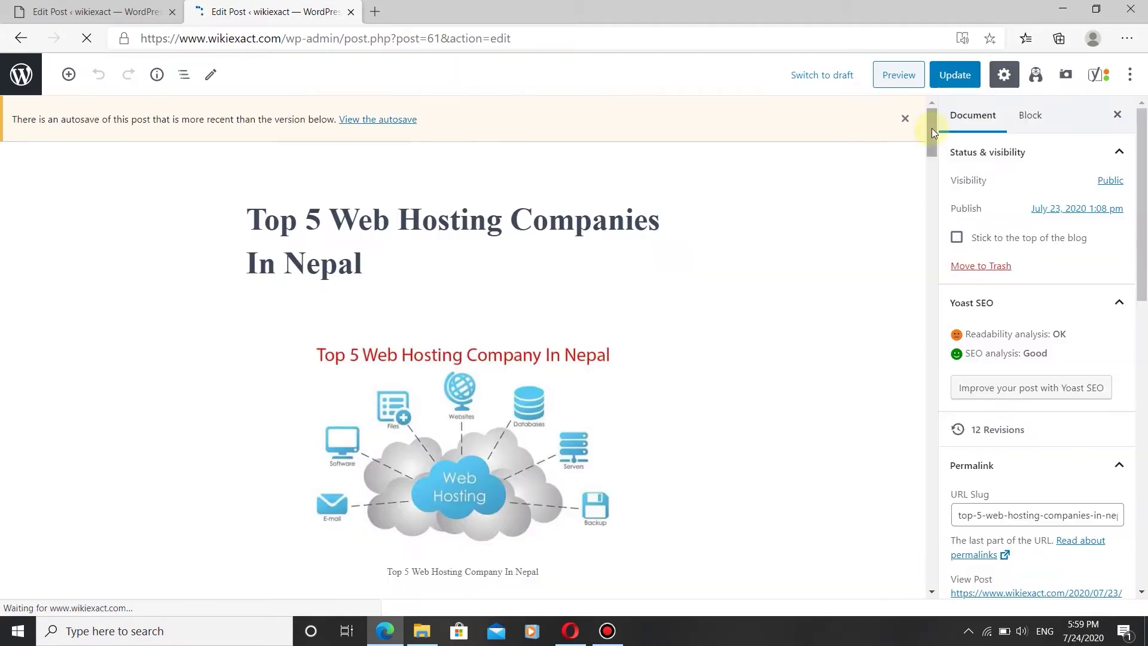
drag(931, 128, 944, 284)
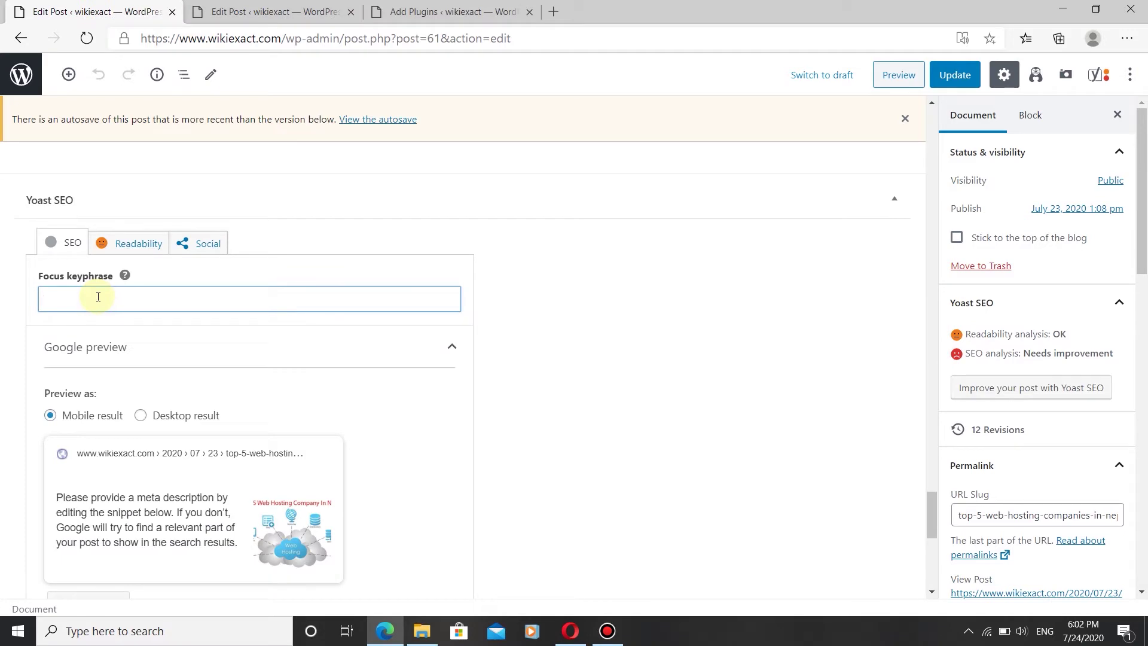
Enter 'Top 5 Web Hosting Companies' as the Yoast focus keyphrase, then return to the editor top
text(Top 5 Web)
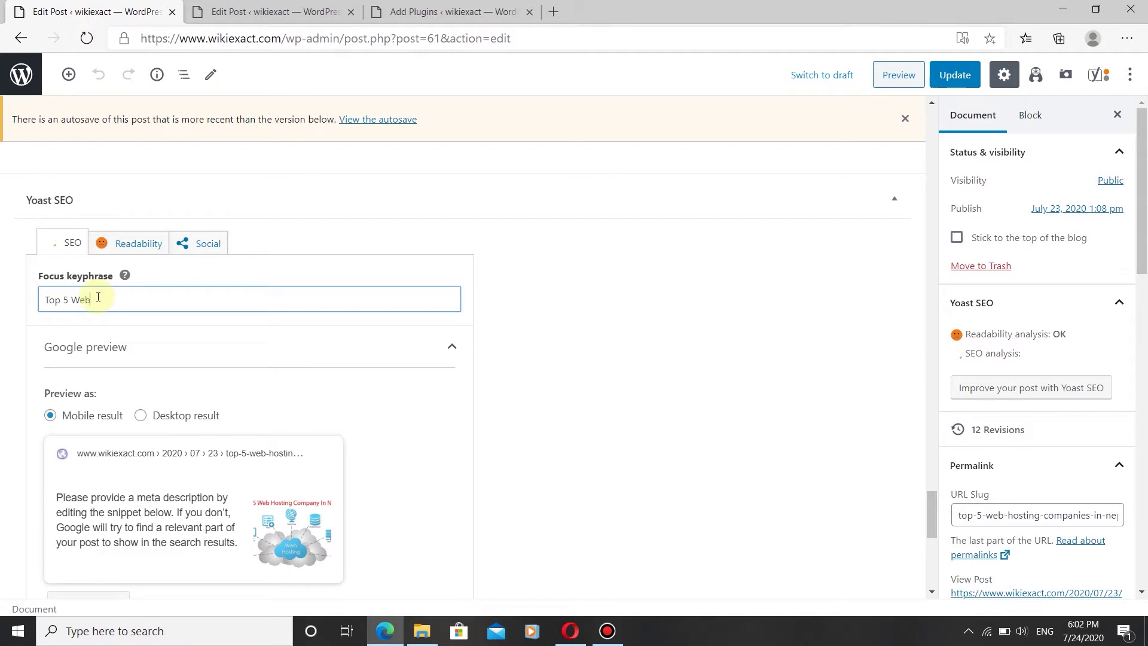
text( Hosting Companies)
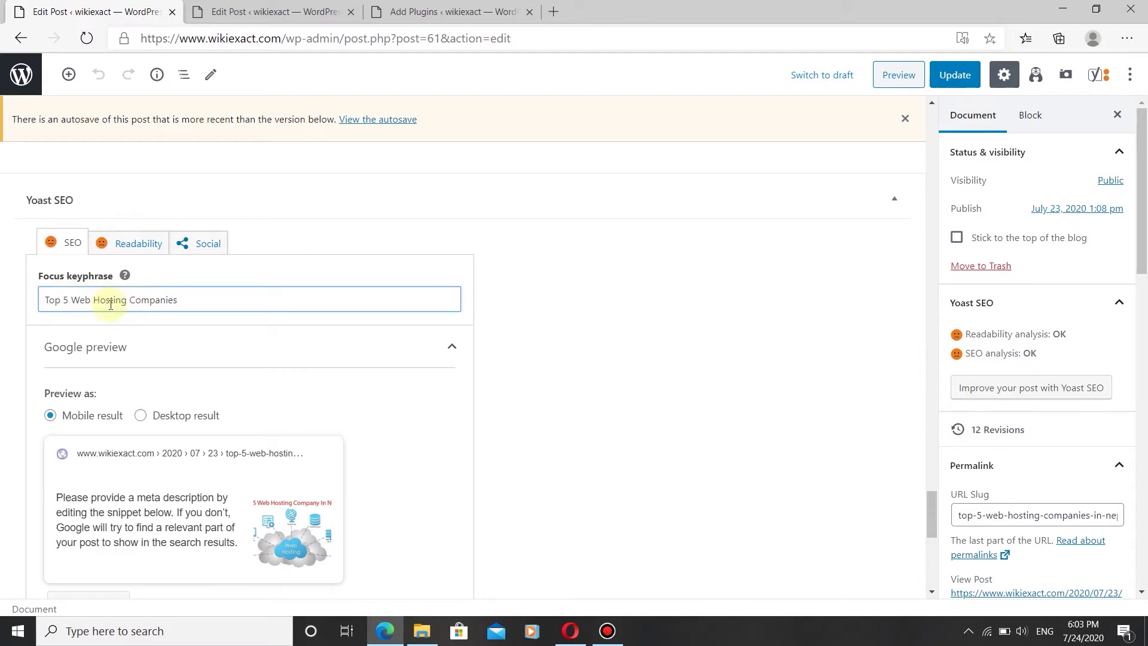
click(929, 520)
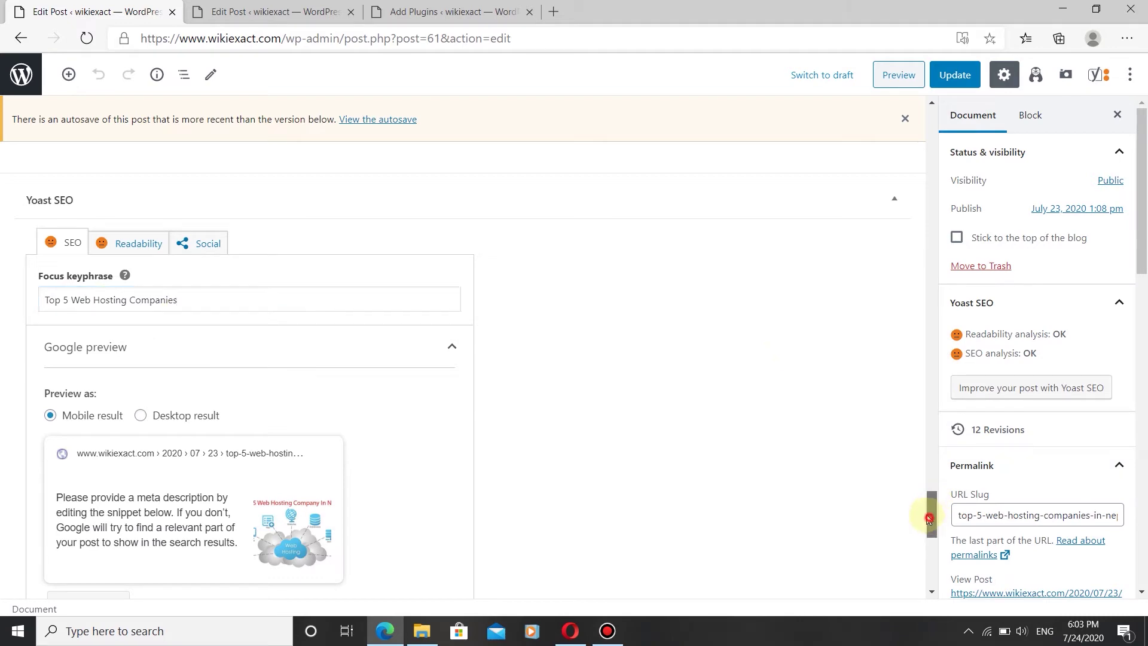
drag(929, 519, 869, 128)
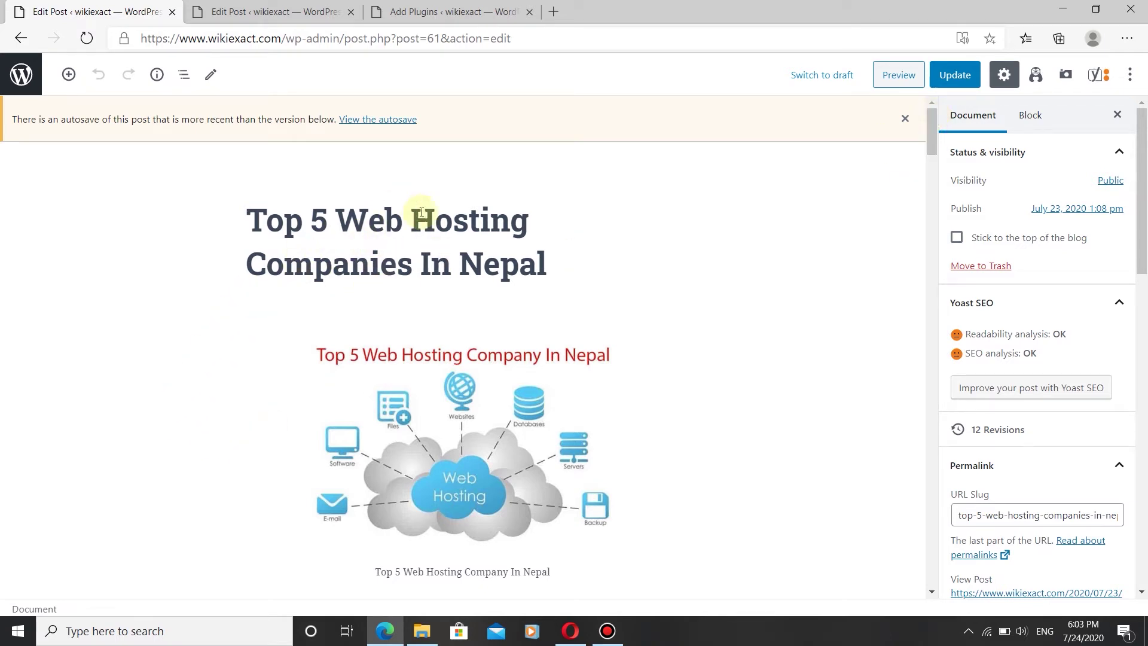
Scroll to the Yoast Google preview and open its Edit snippet editor
click(948, 120)
drag(932, 143, 921, 536)
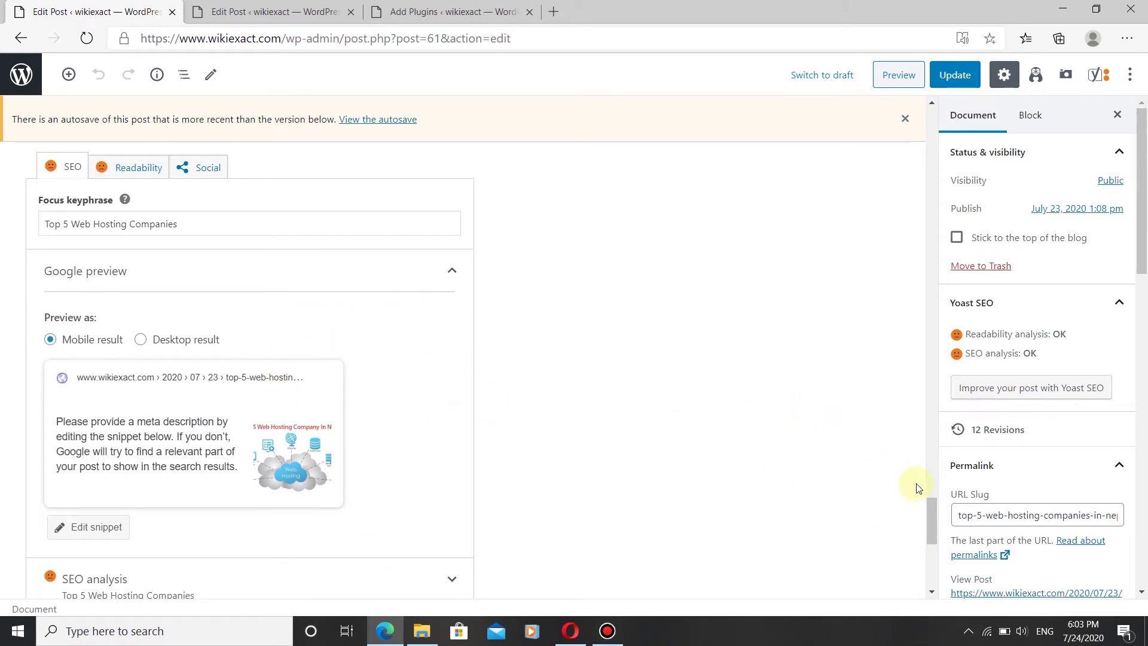
drag(930, 516, 931, 520)
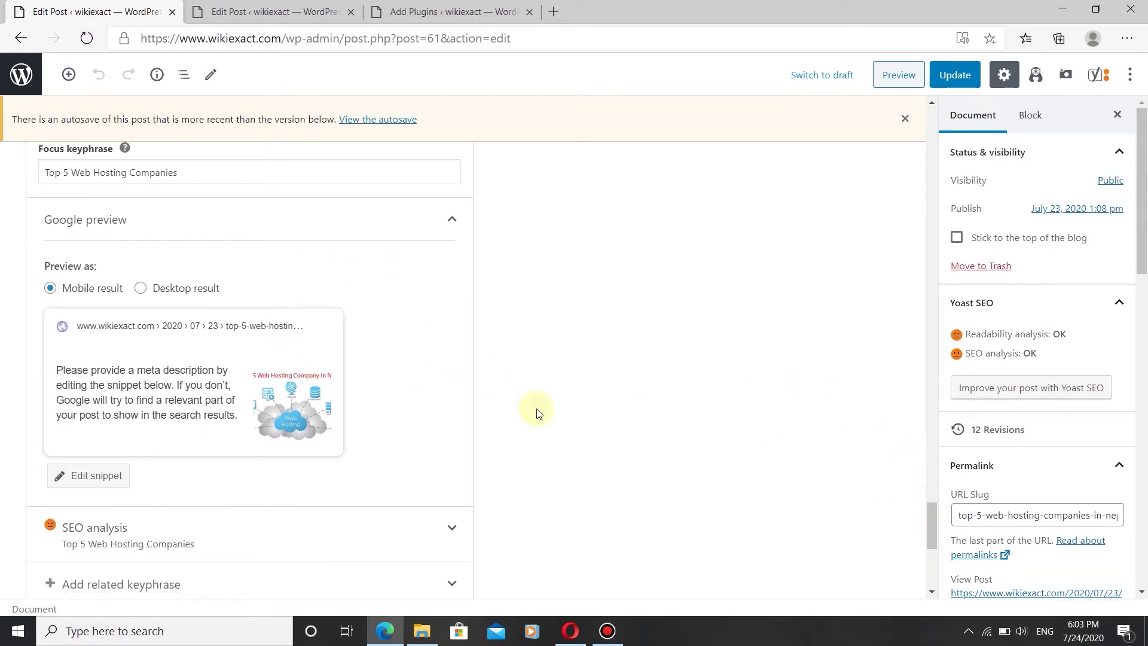
click(76, 477)
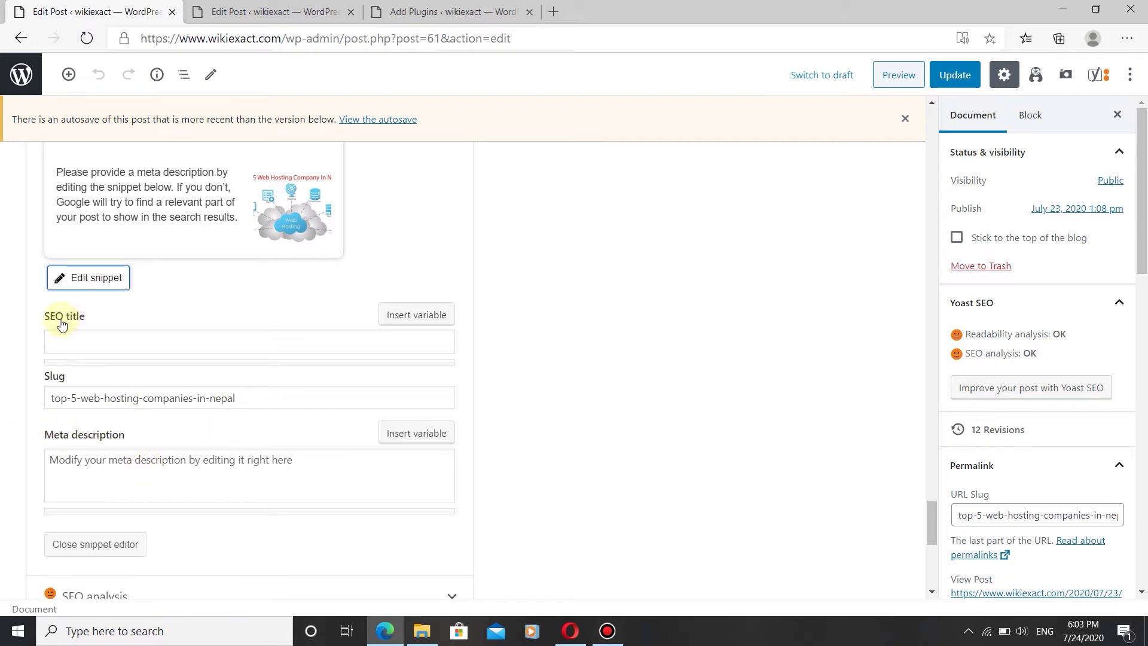
mouse_move(573, 639)
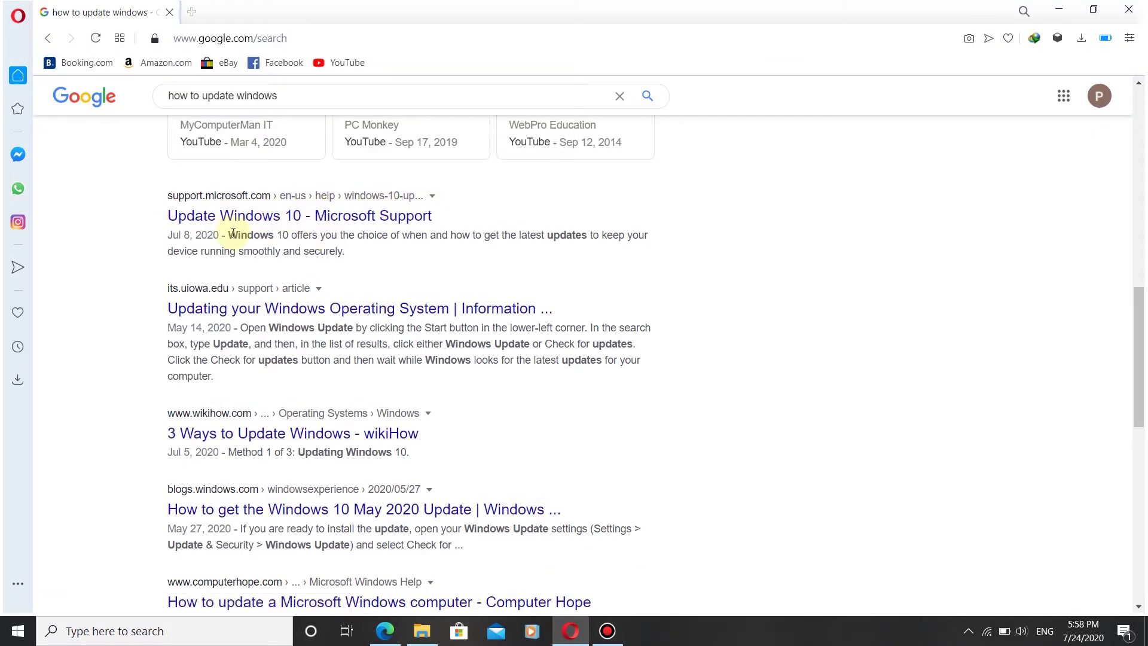
drag(227, 235, 332, 258)
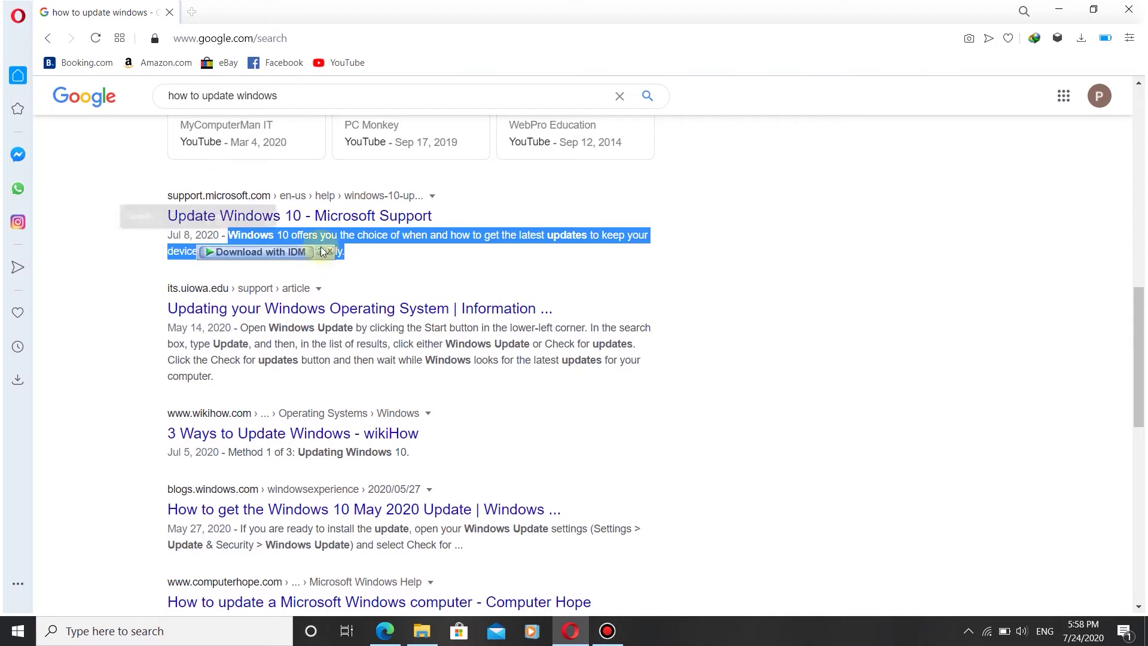
click(397, 263)
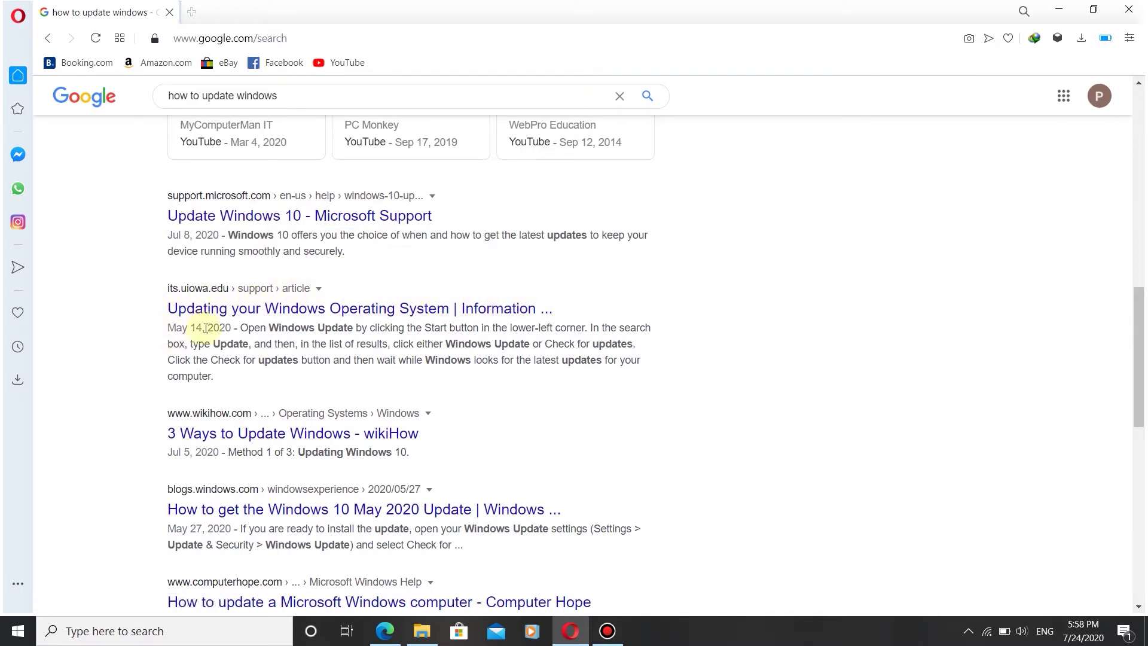
drag(239, 328, 246, 379)
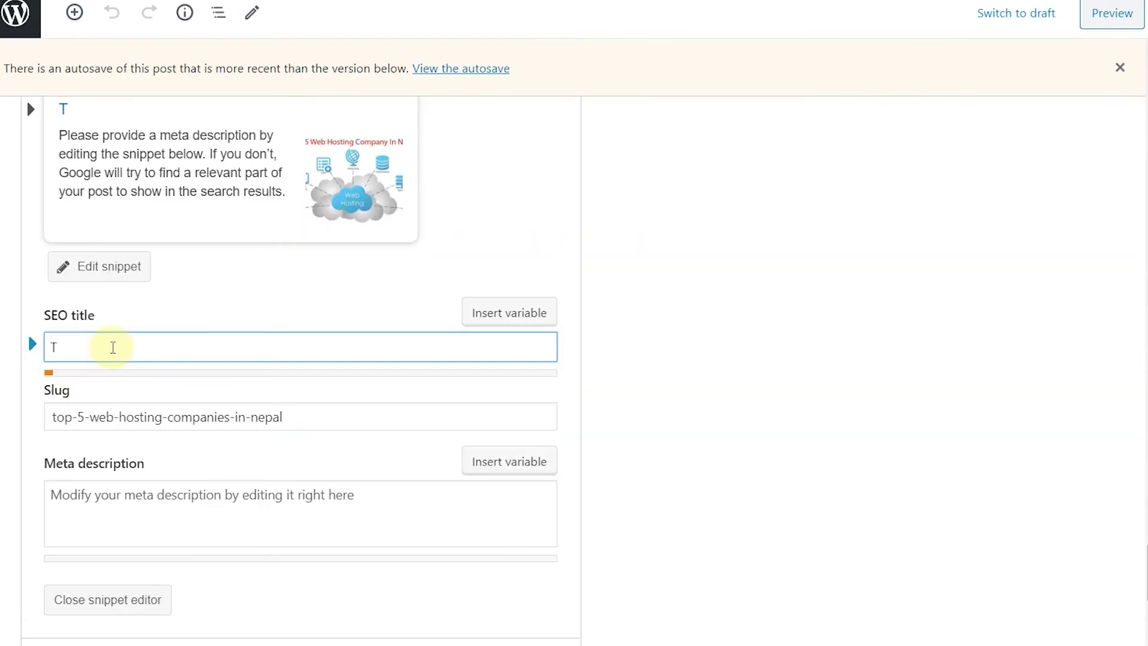
Fill the Yoast SEO title with 'Top 5 Web Hosting Compinies In Nepal'
text(op 5 Web)
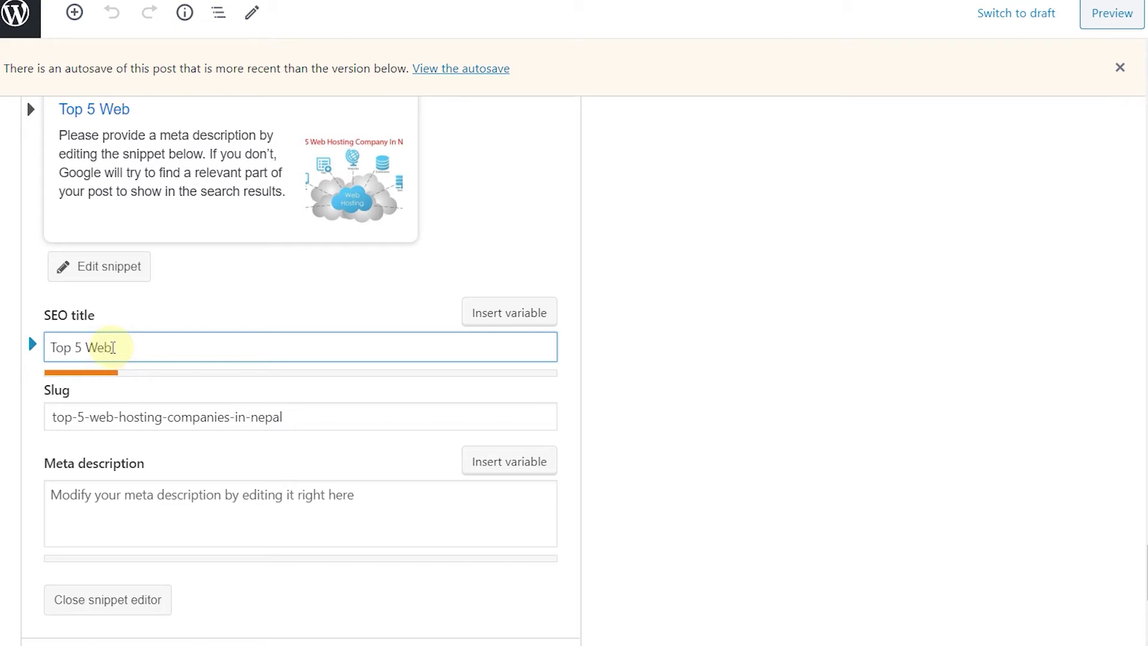
text( Hosting)
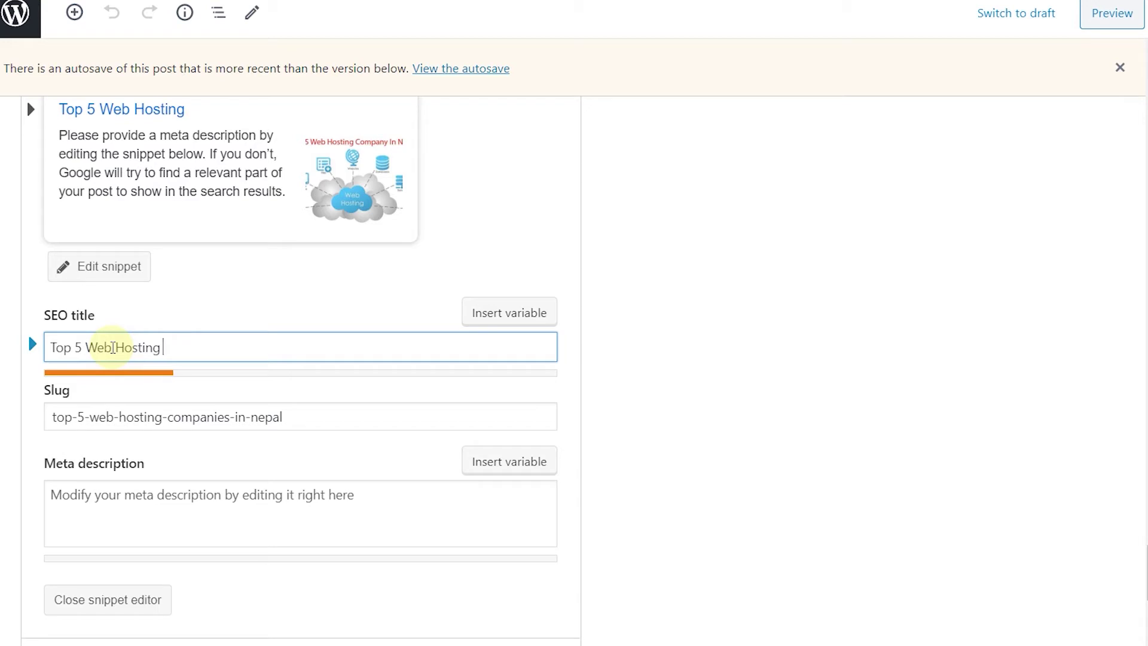
text( Comp)
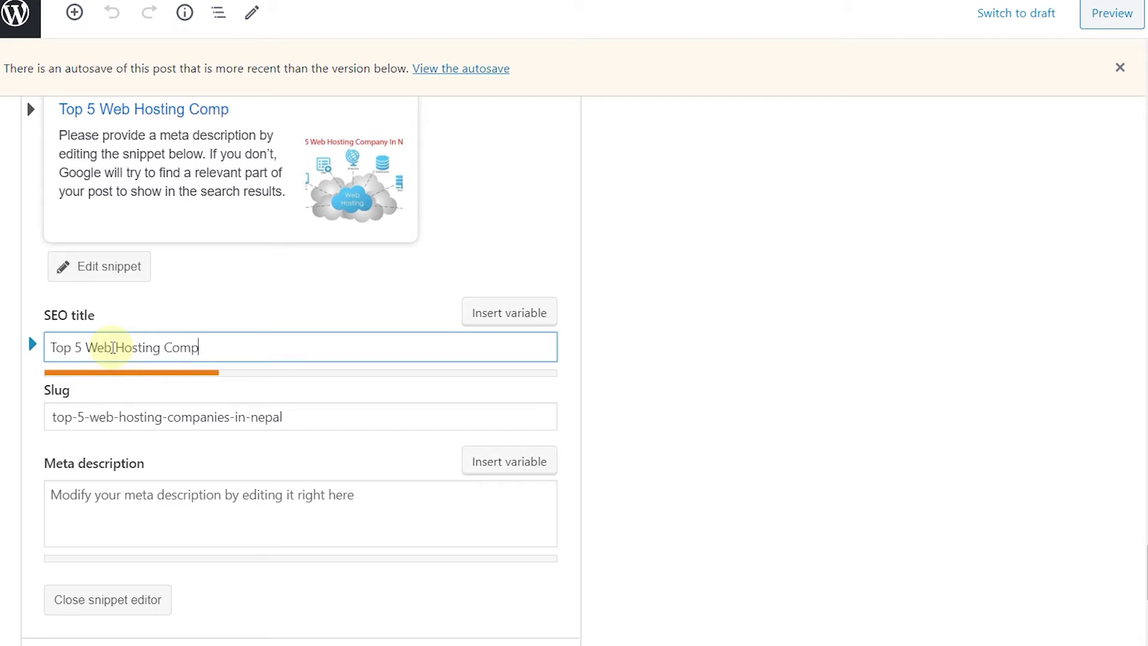
text(inies)
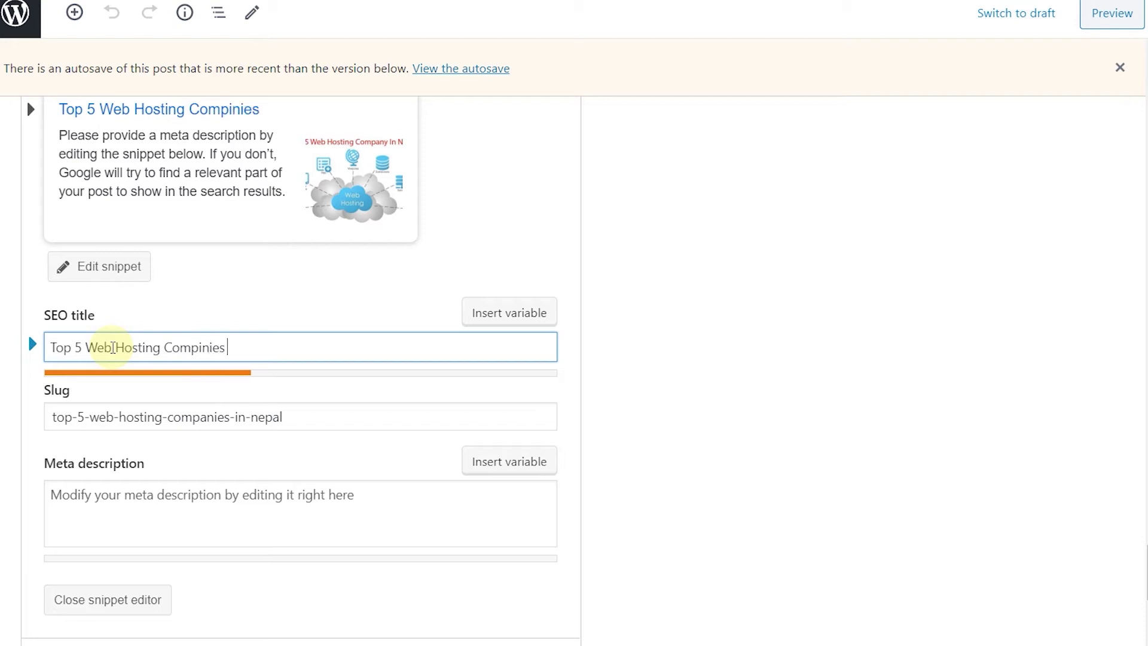
text( In)
text( Ne)
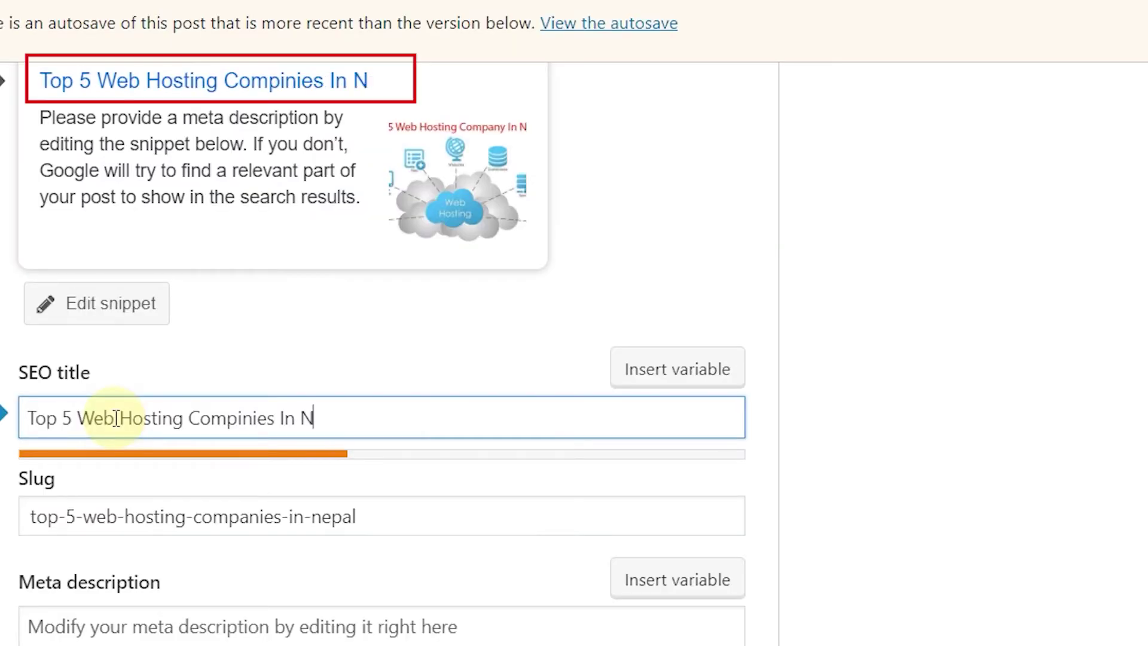
text(pal)
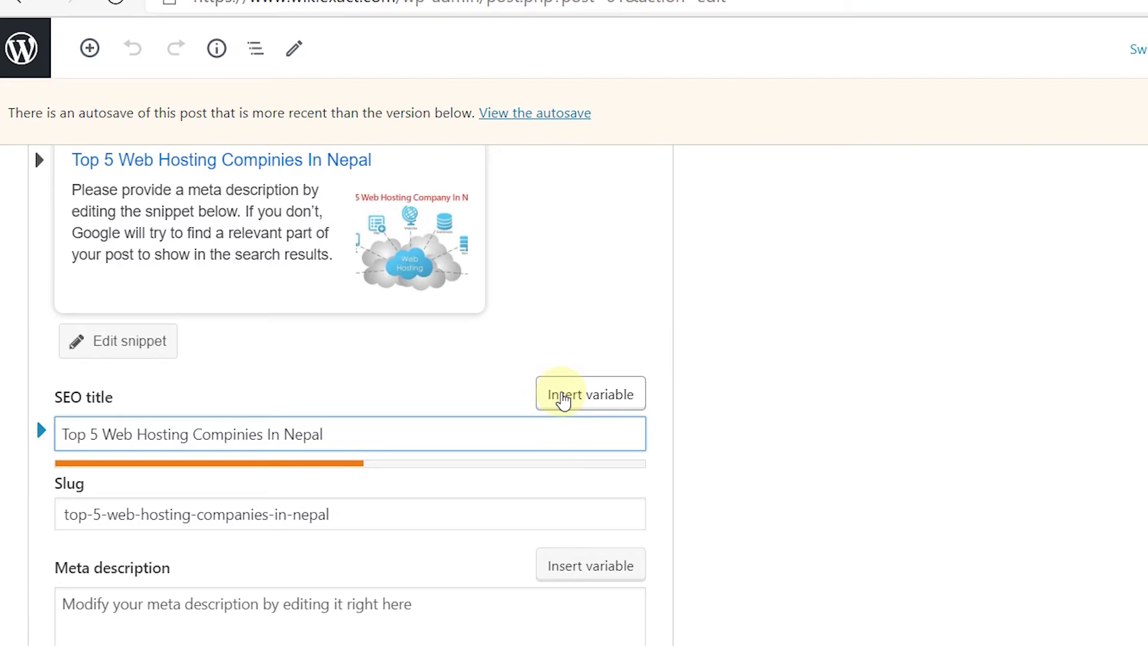
Append a Separator variable and 'Best And Cheat Web Hosting' to the SEO title
click(562, 396)
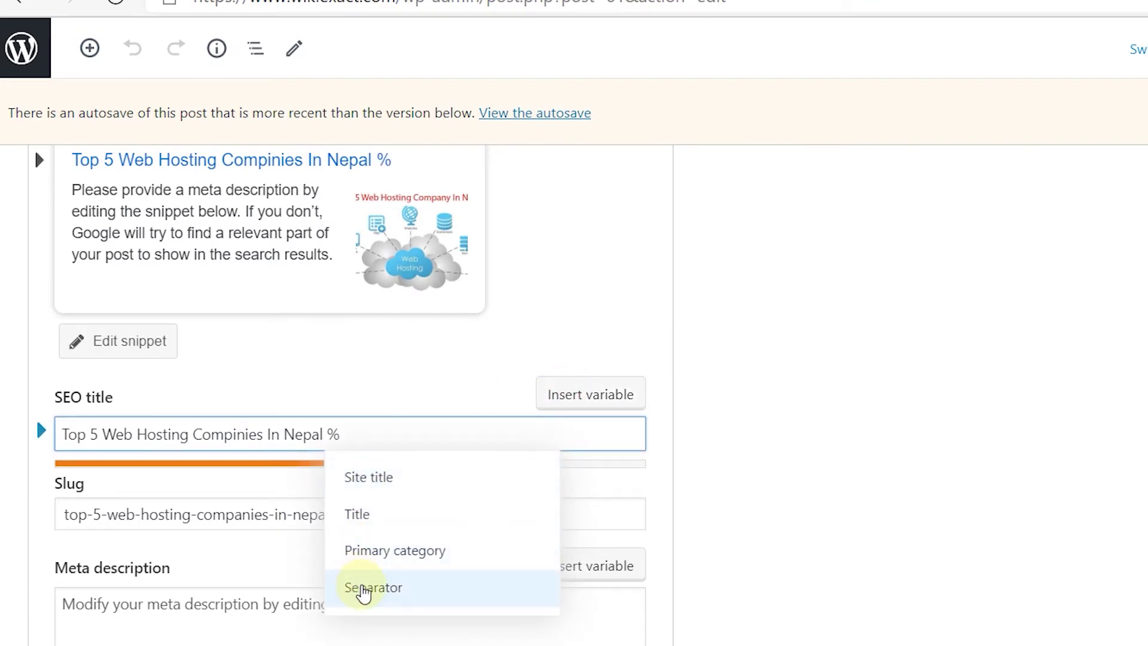
click(363, 589)
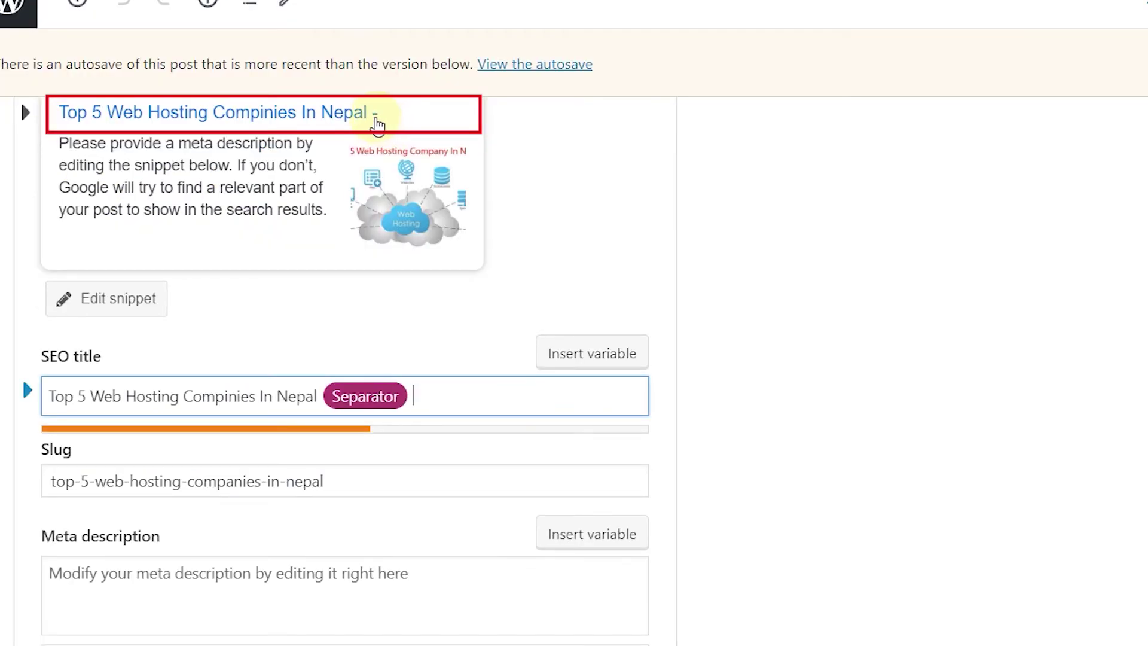
text(Best A)
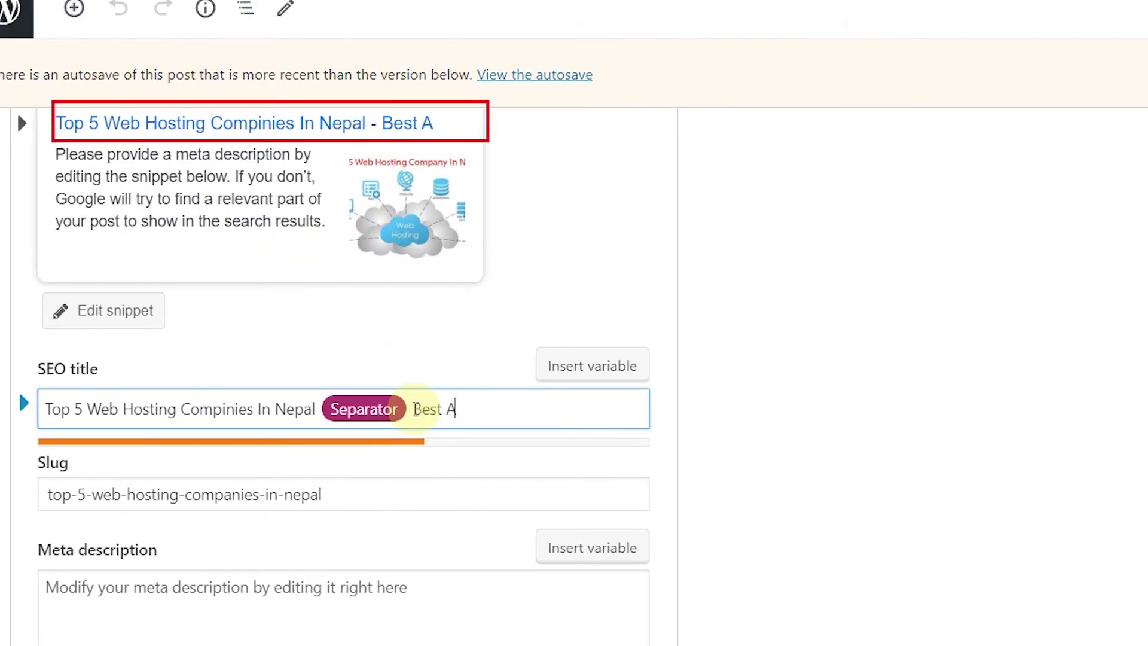
text(nd)
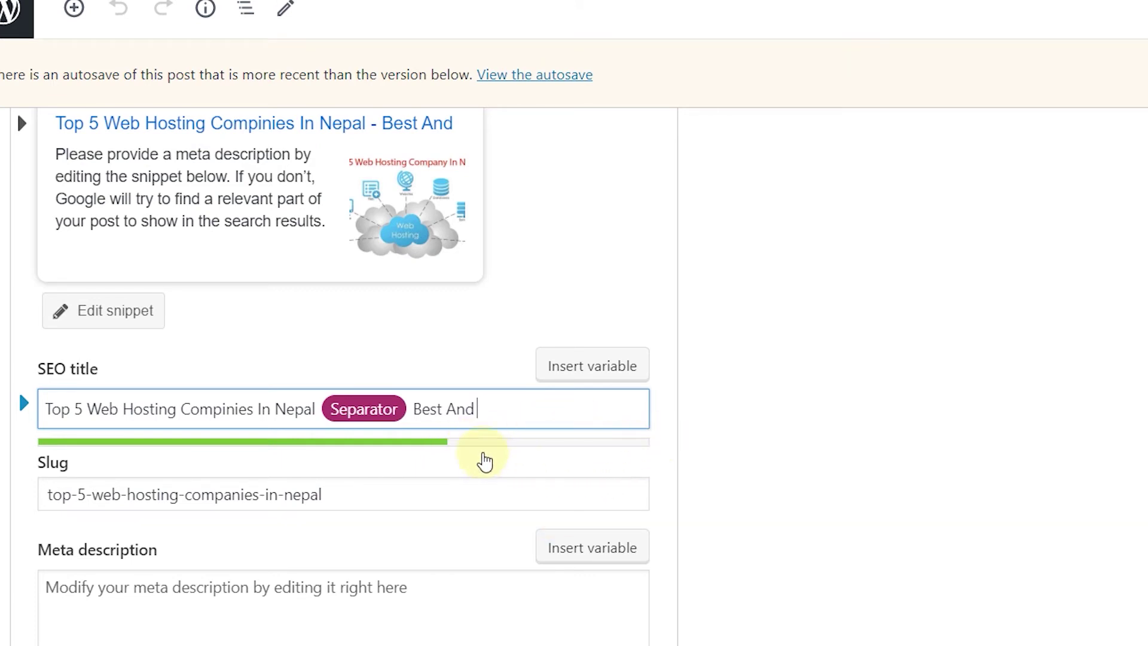
text(Cheat Hosting)
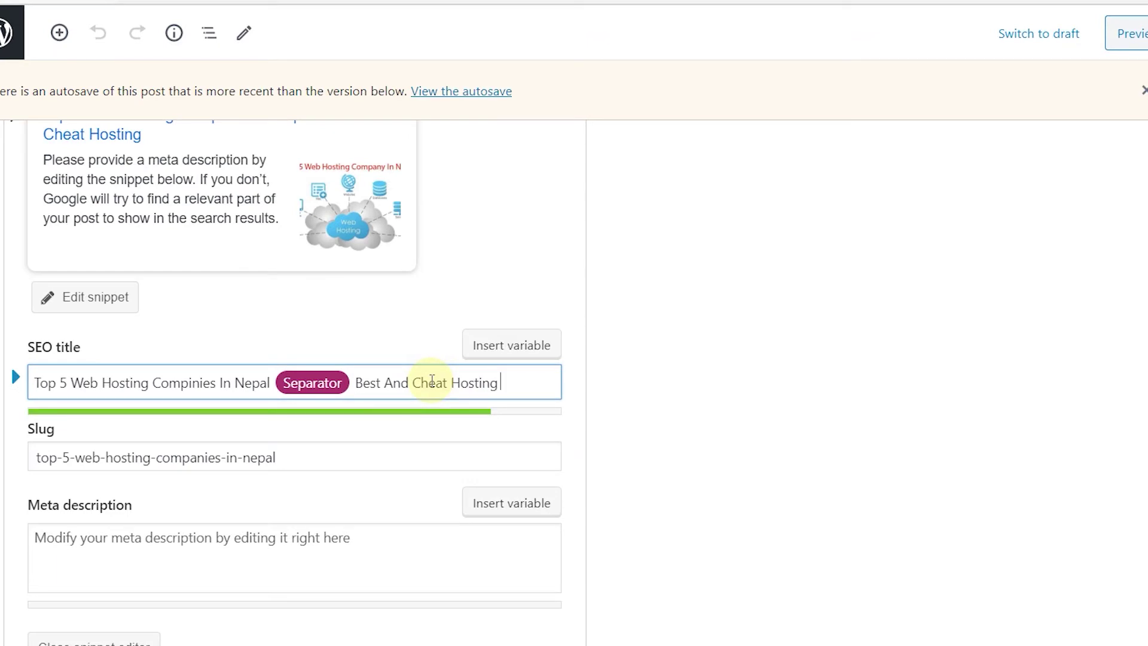
text( nepal is a)
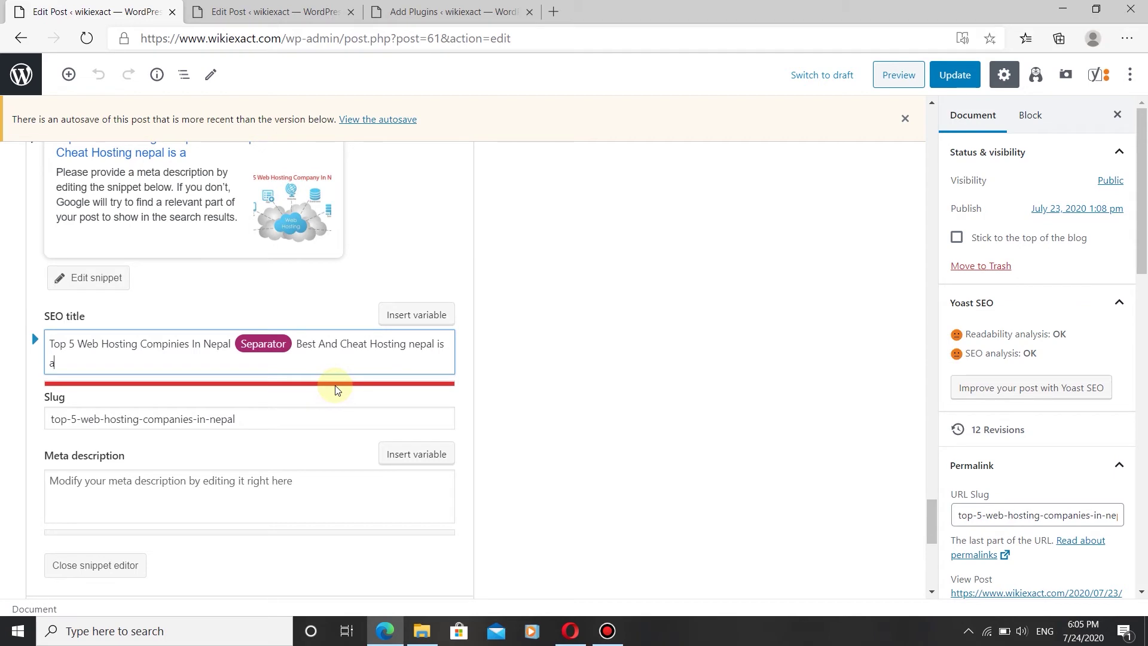
key(BackSpace)
key(BackSpace)
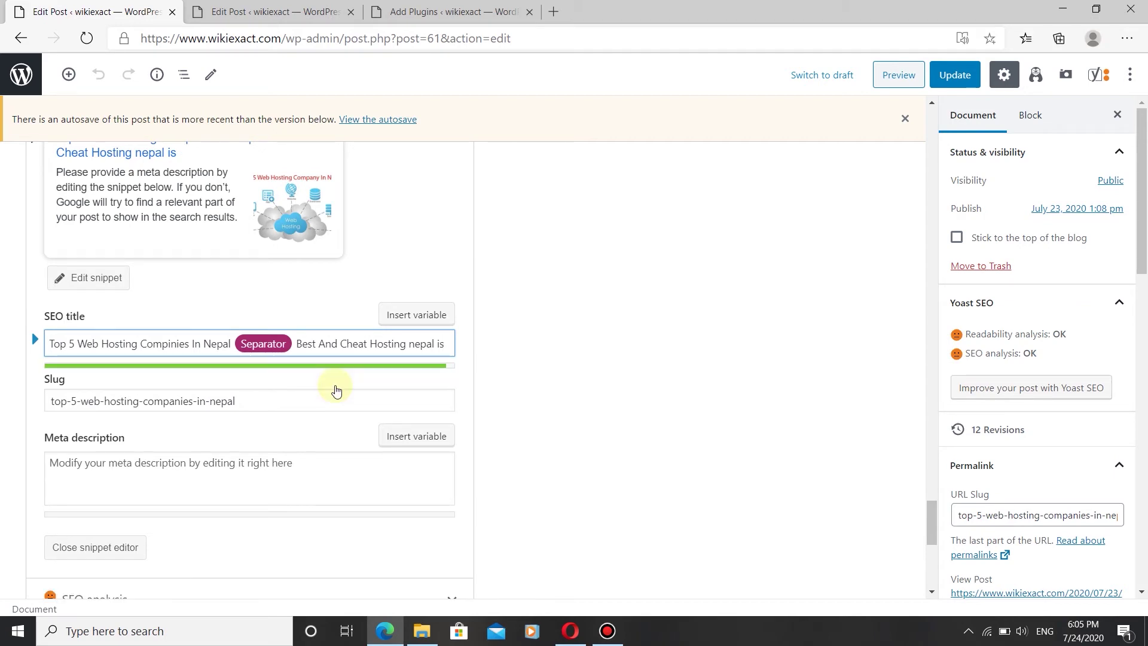
key(BackSpace)
key(BackSpace)
key(BackSpace)
key(BackSpace)
key(BackSpace)
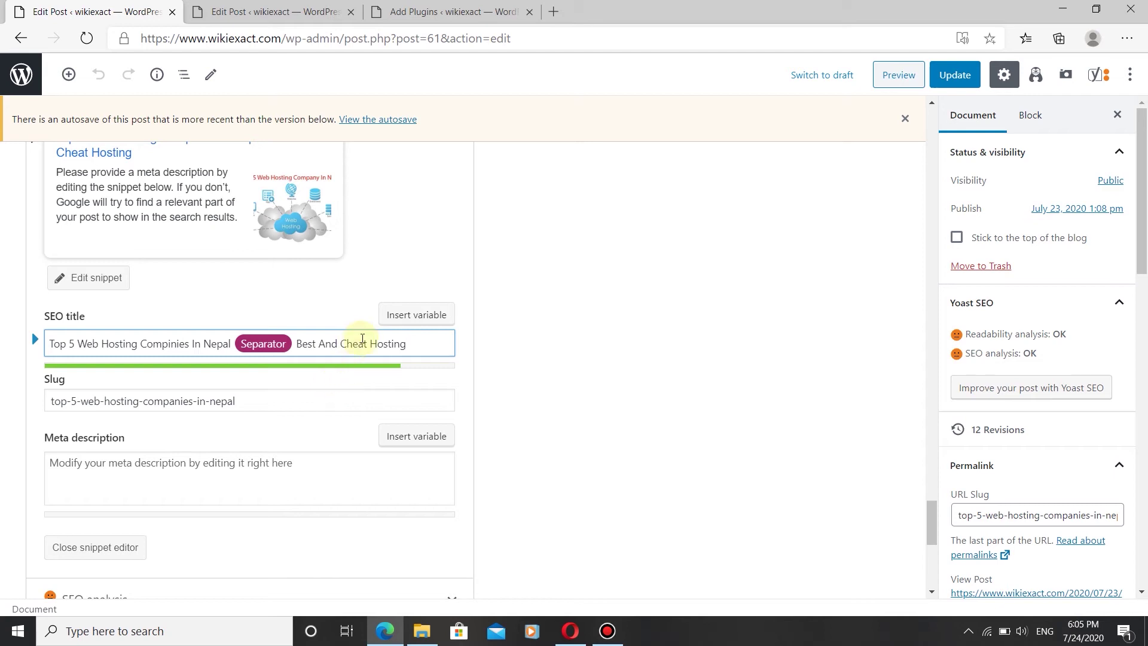
click(368, 343)
text(-)
text(Web)
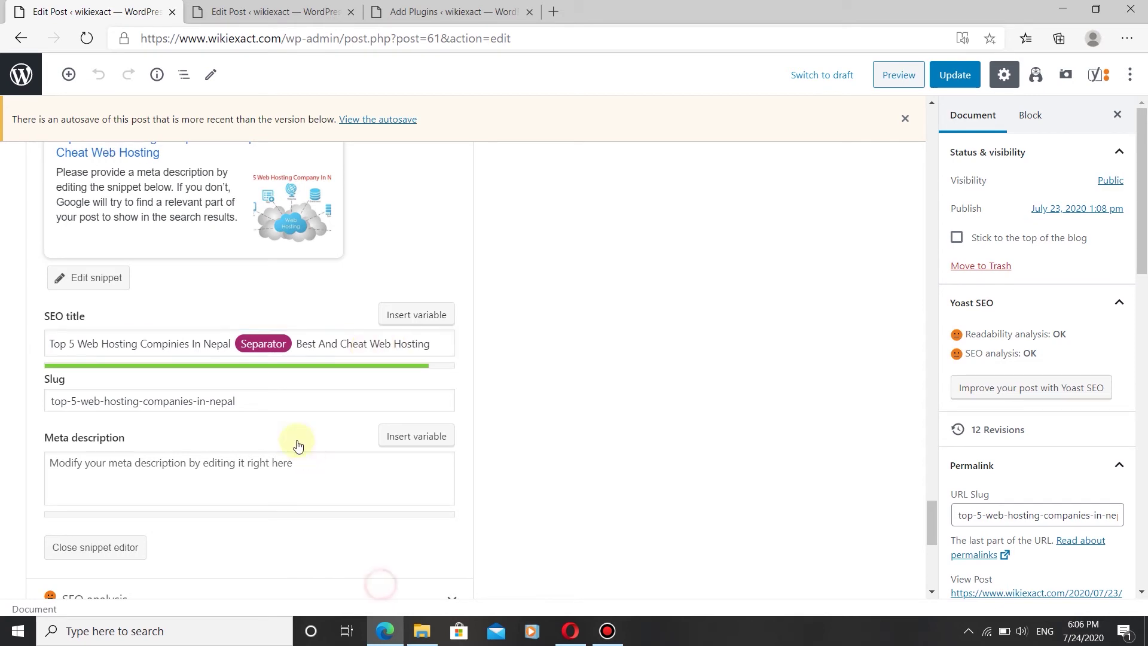
scroll(205, 395, up, 1)
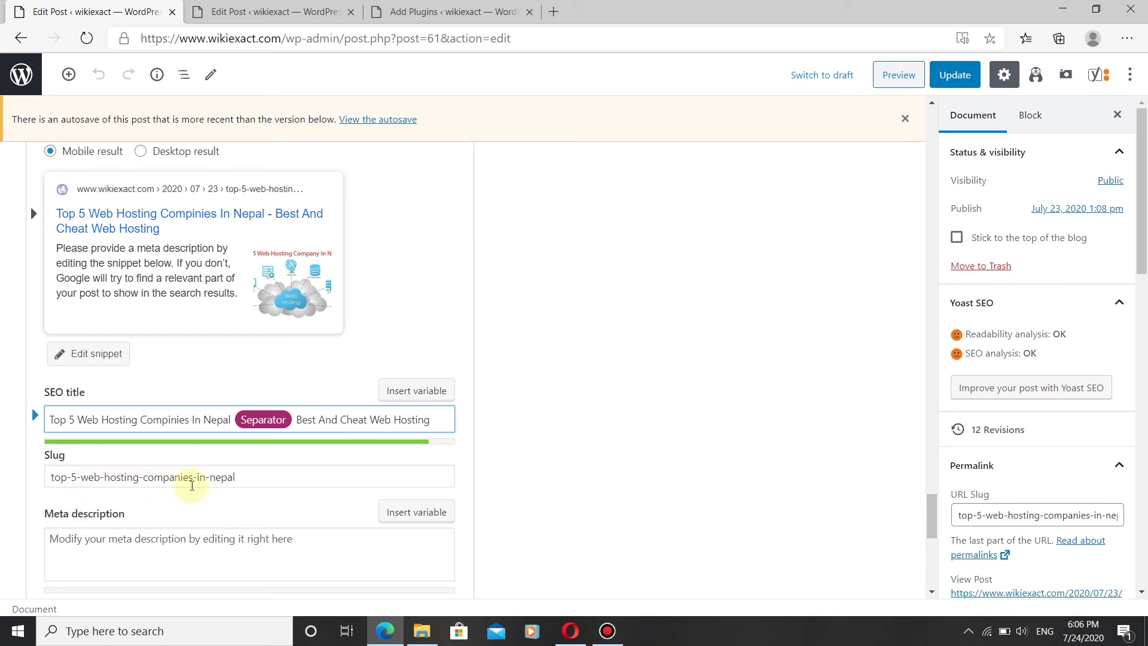
Start the Yoast meta description with 'Getting Web Hostin'
click(236, 478)
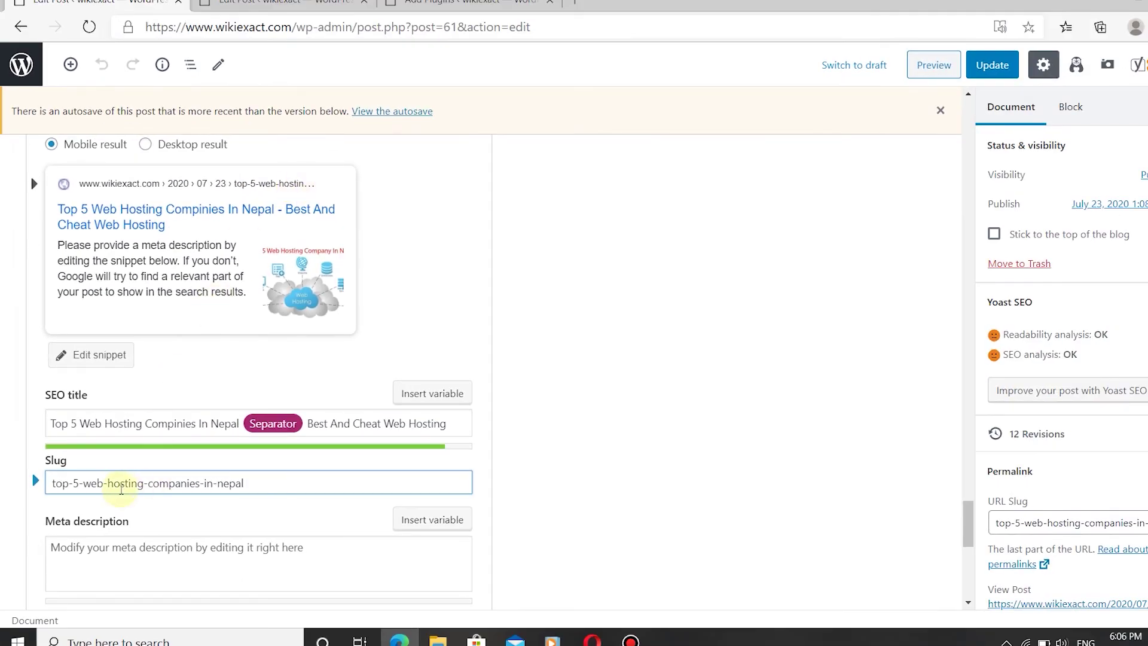
scroll(121, 490, down, 3)
click(120, 398)
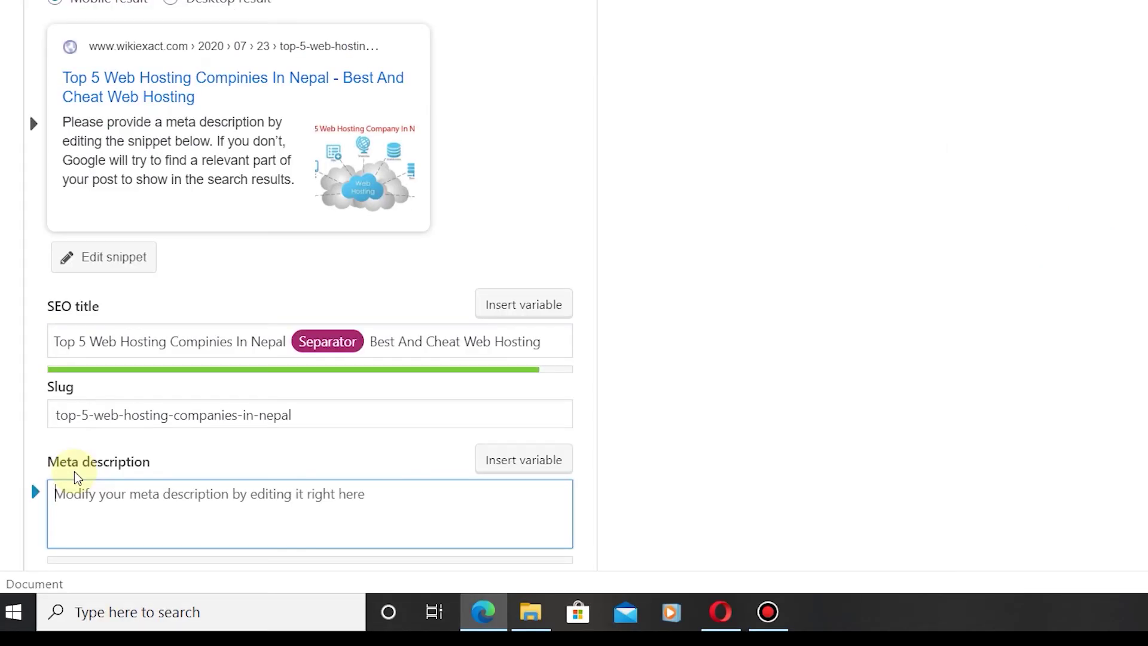
text(G)
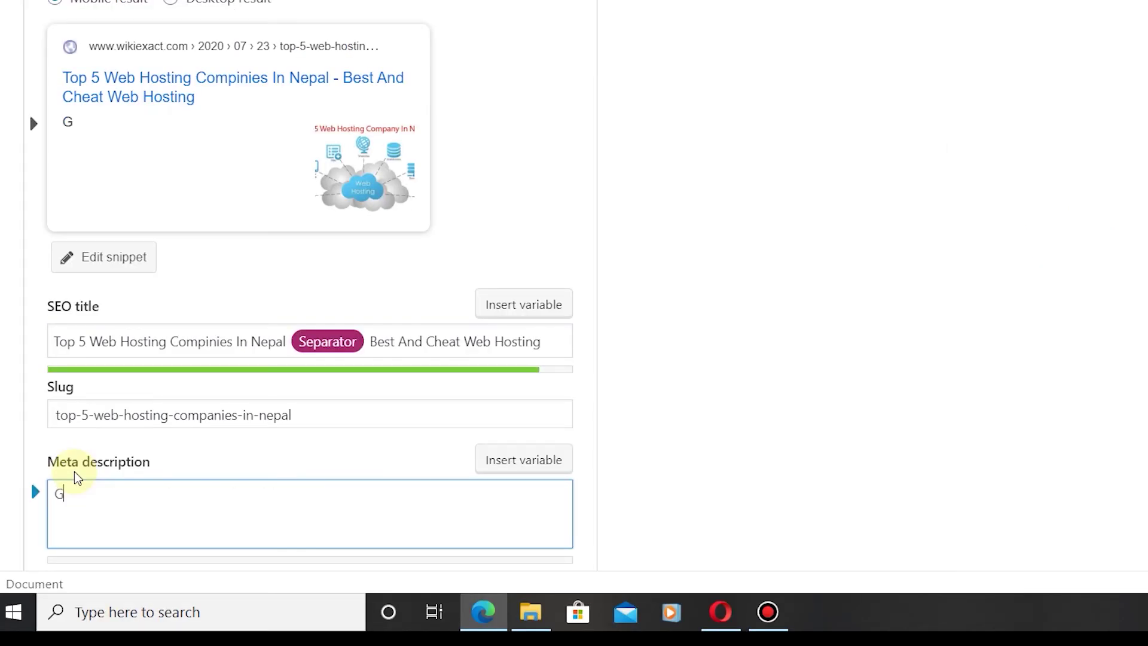
text(etti)
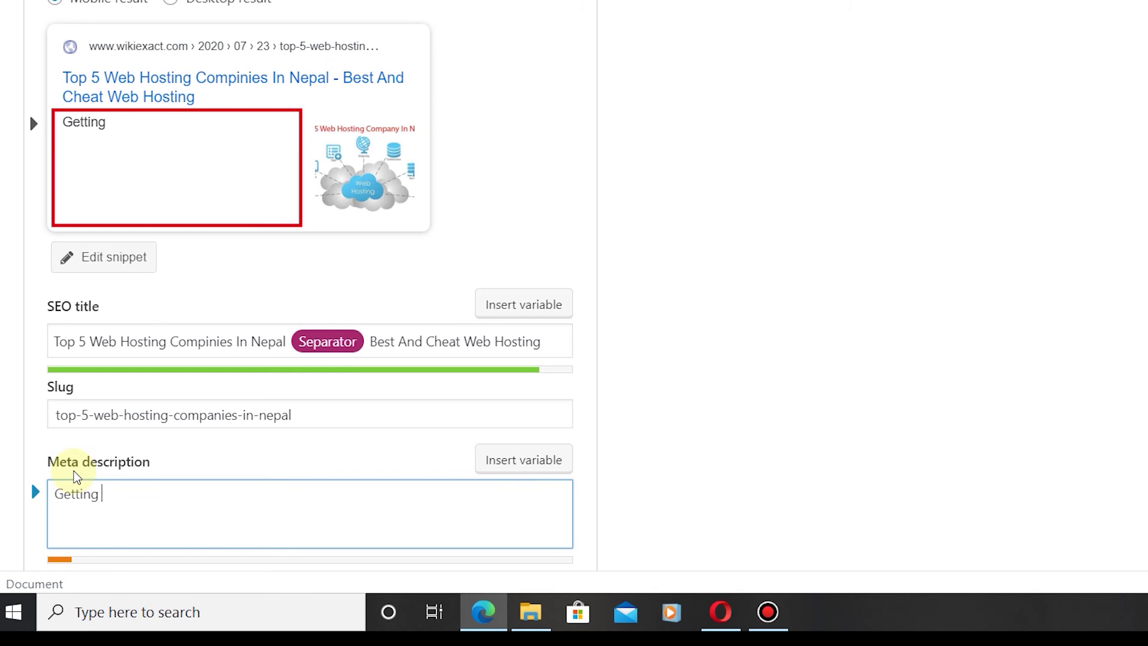
text(ng Web Hosti)
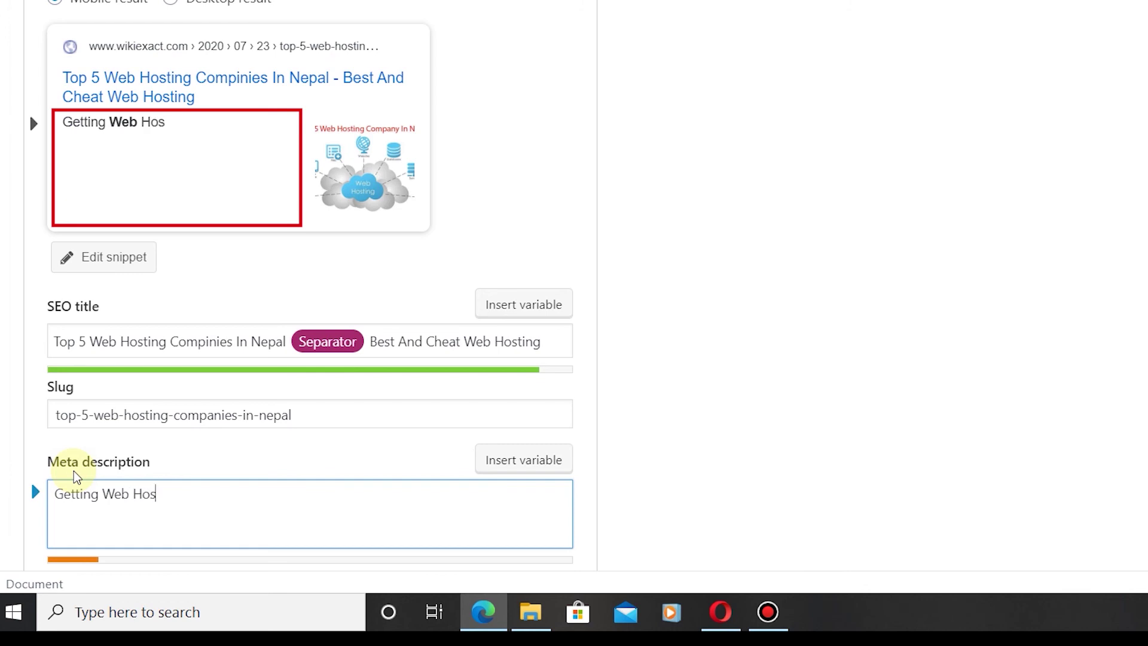
text(n)
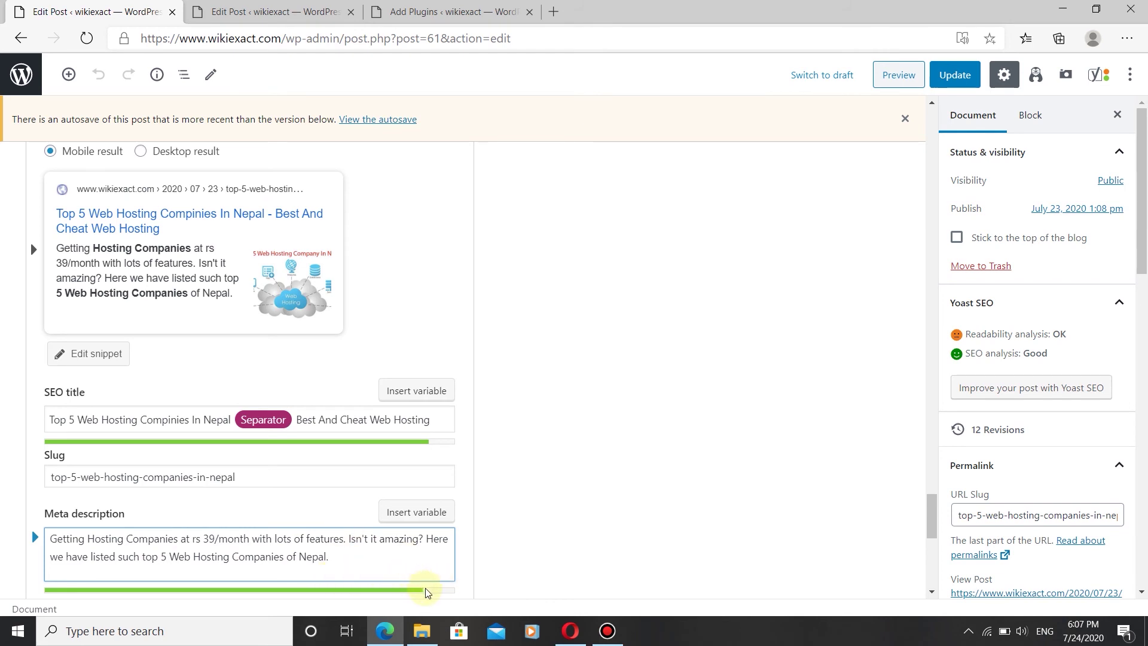
Expand the Yoast SEO analysis results to review the Good rating
scroll(123, 551, up, 5)
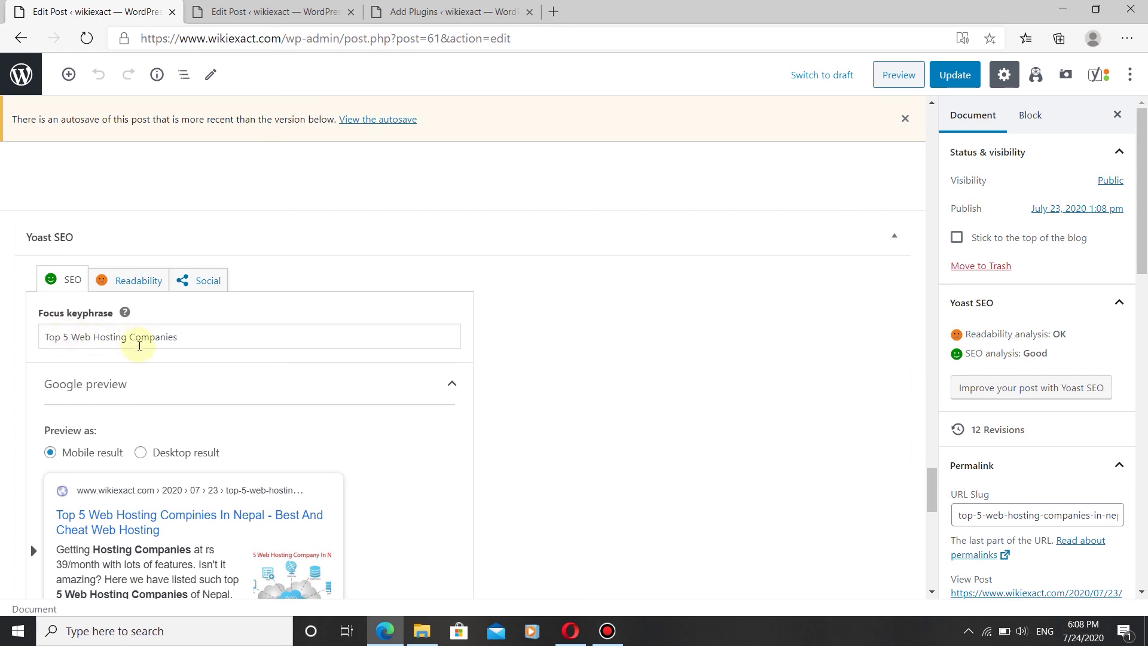
scroll(156, 338, up, 20)
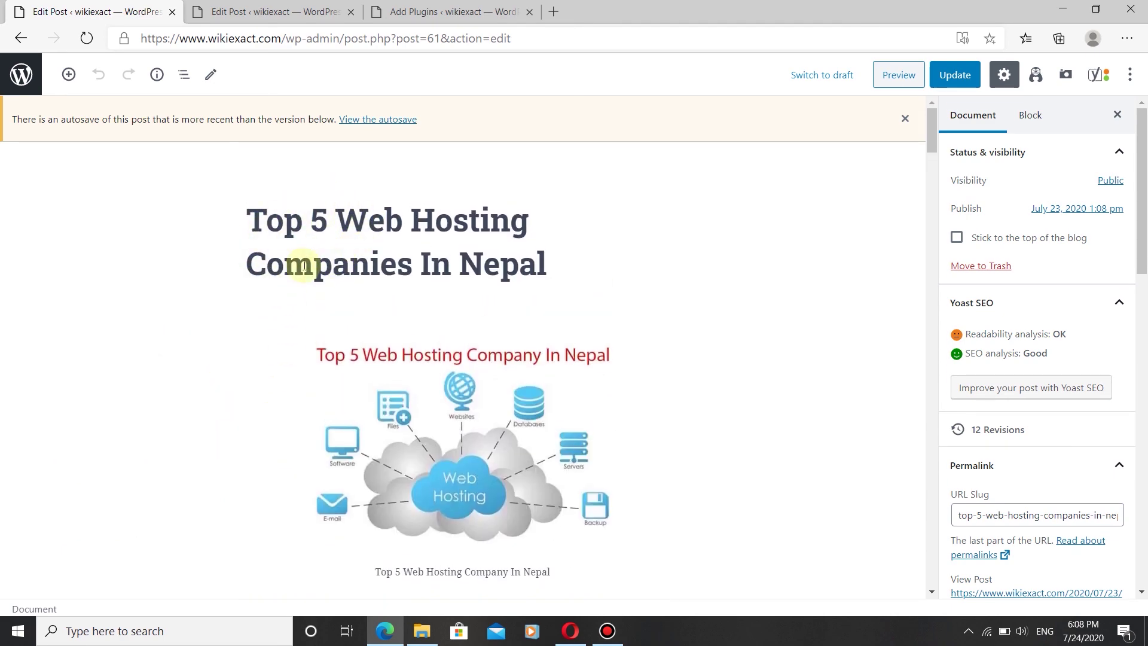
scroll(302, 264, down, 10)
drag(932, 201, 1007, 539)
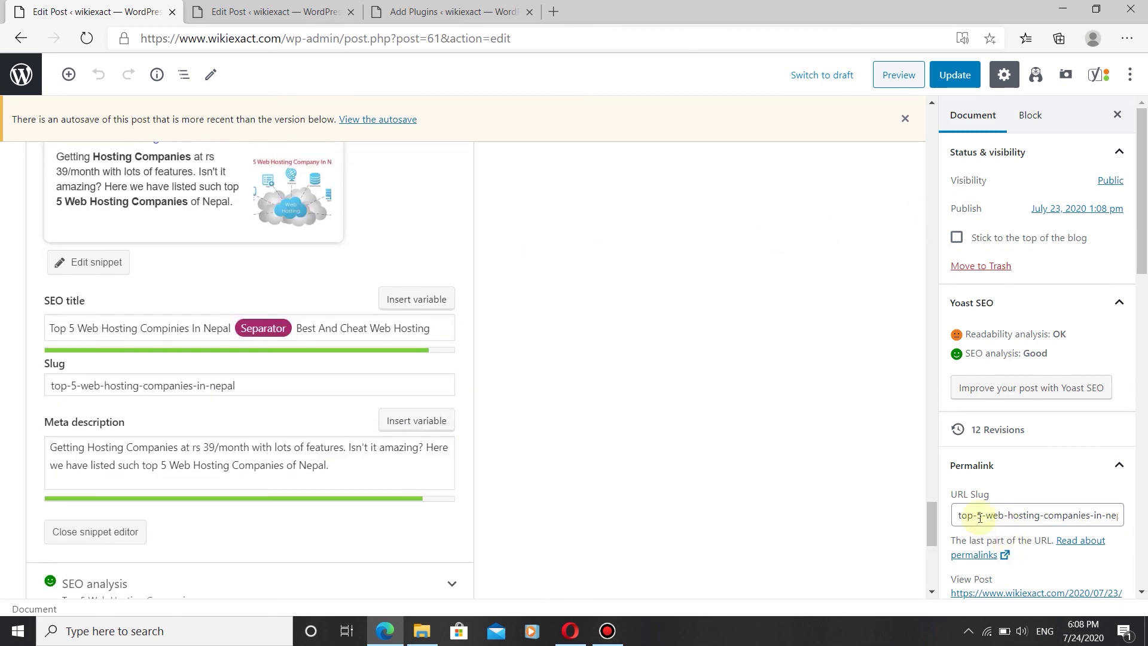
scroll(460, 413, down, 3)
click(452, 407)
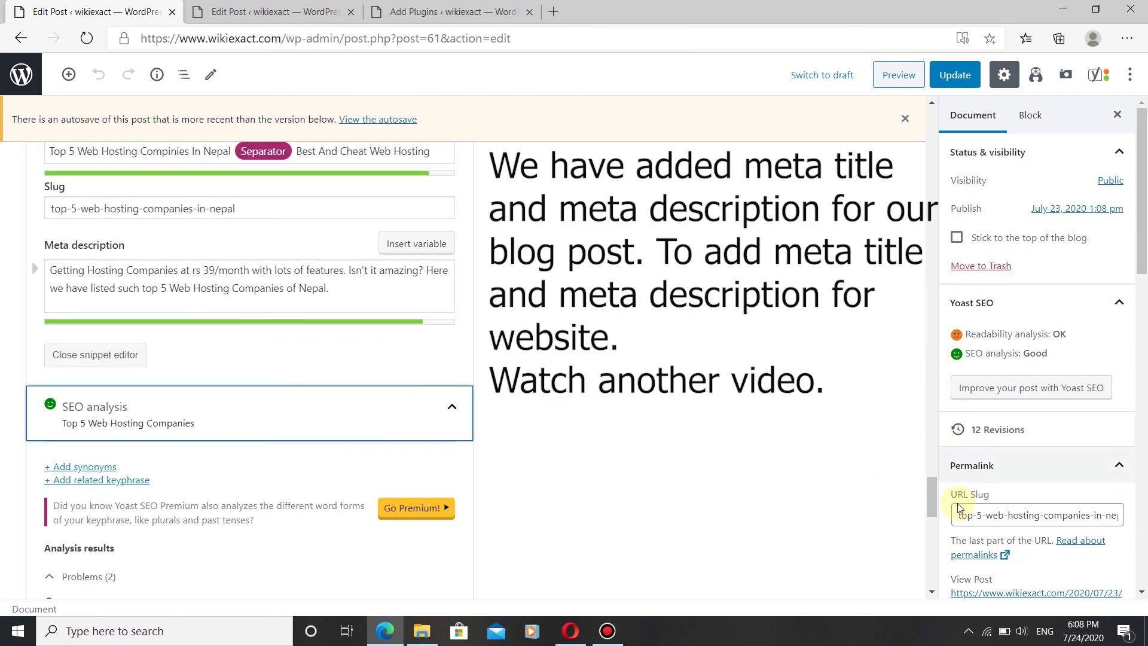
Save the post with Update
drag(934, 500, 942, 543)
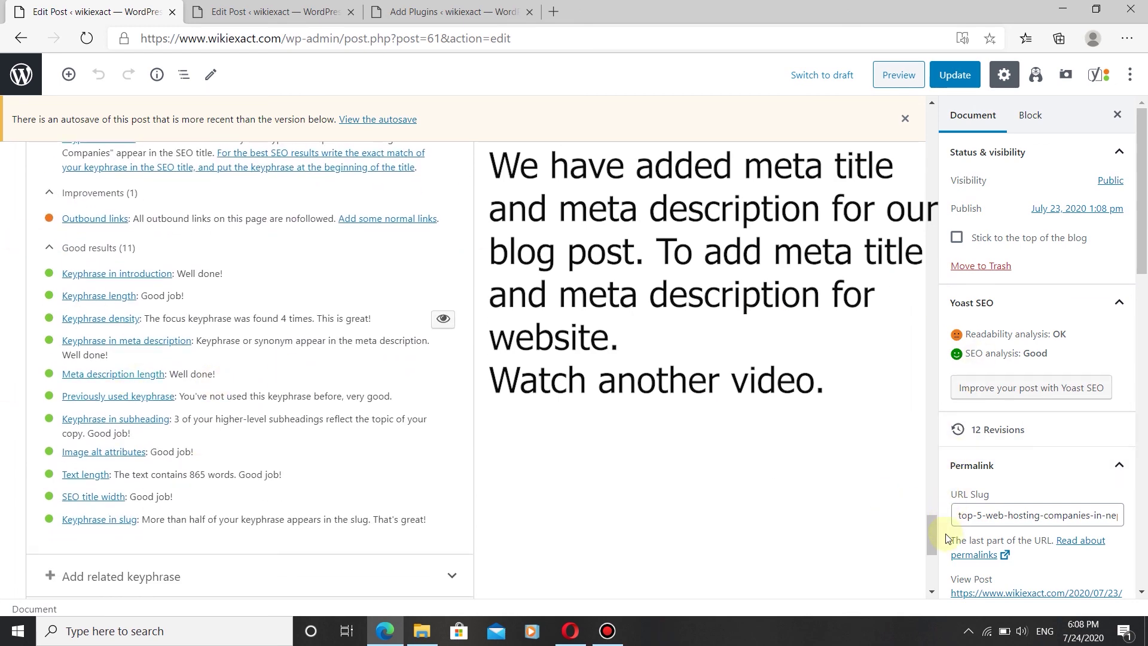
drag(932, 544, 930, 377)
click(935, 78)
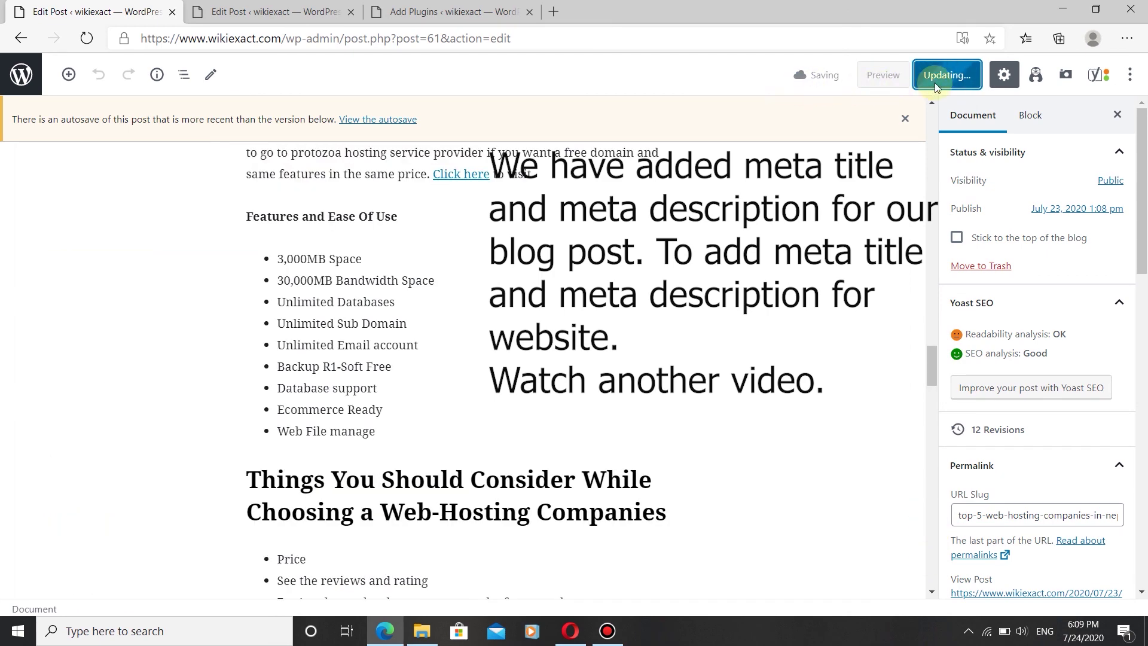